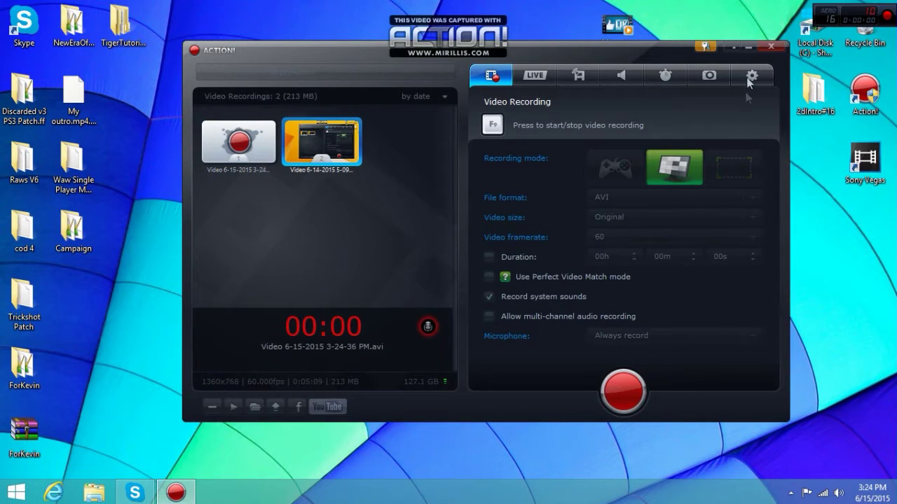
Minimise the Action! recorder, bring up Hotspot Shield to check its protection status, and put its window away.
click(748, 47)
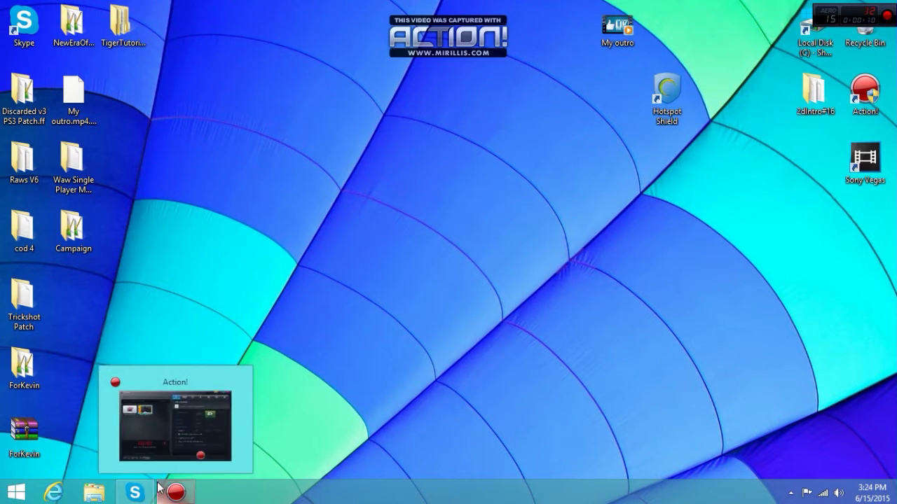
mouse_move(135, 494)
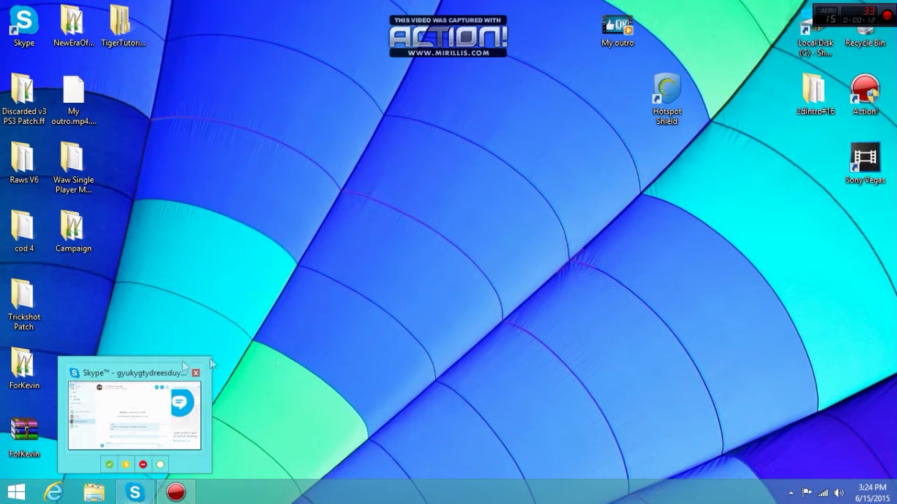
click(787, 494)
mouse_move(796, 433)
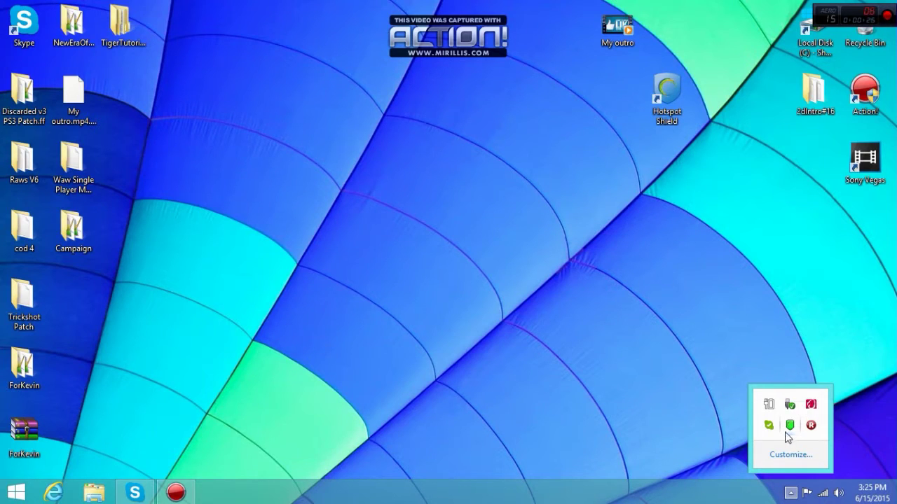
click(790, 426)
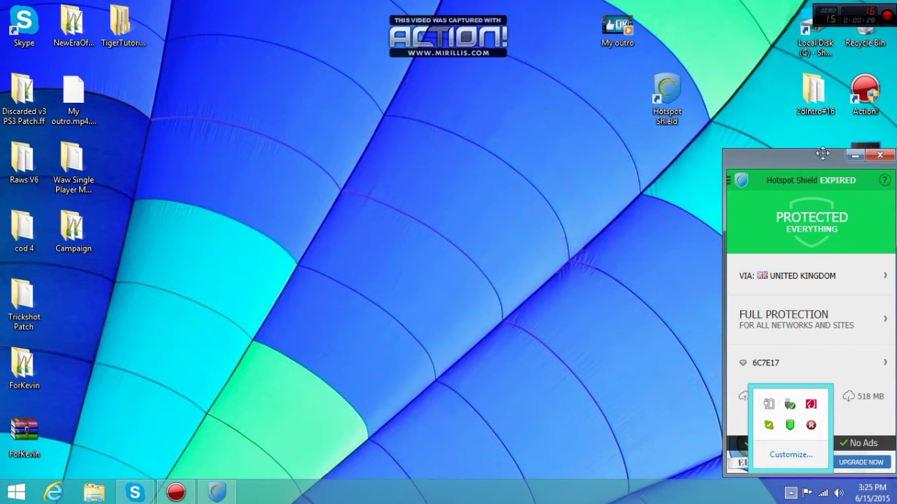
click(812, 158)
drag(811, 158, 624, 172)
click(671, 171)
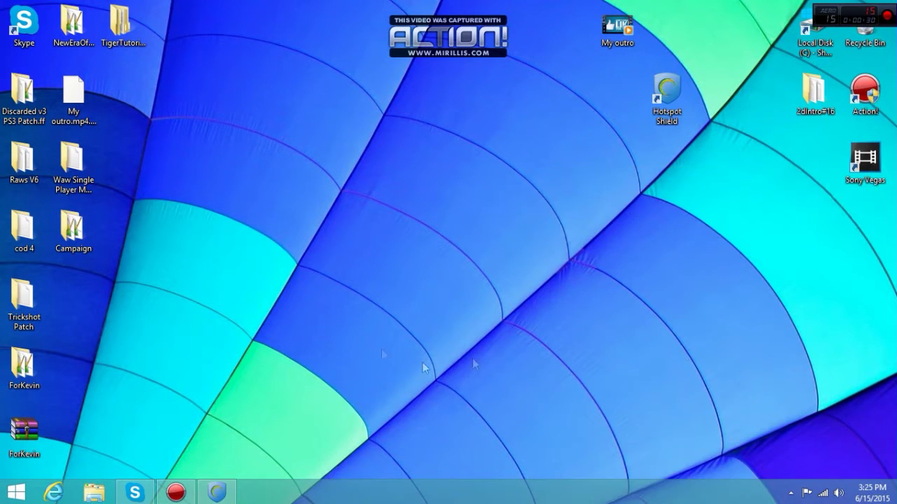
drag(337, 14, 3, 448)
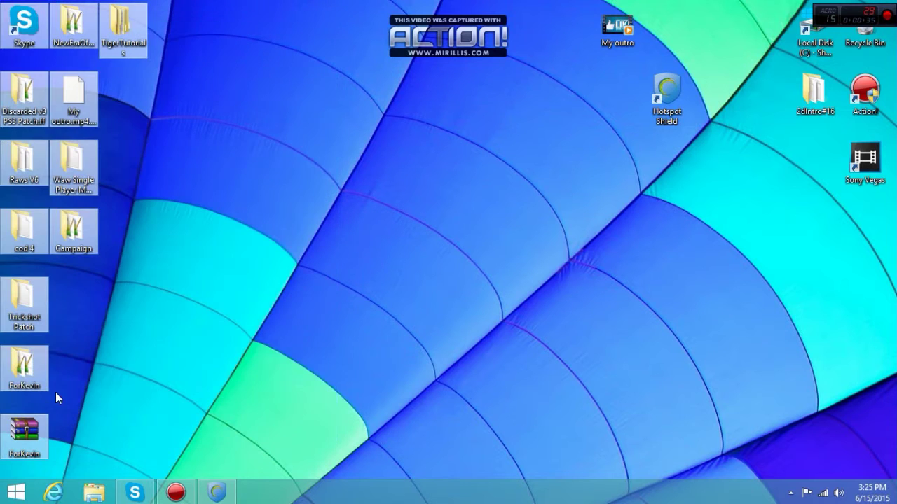
click(242, 110)
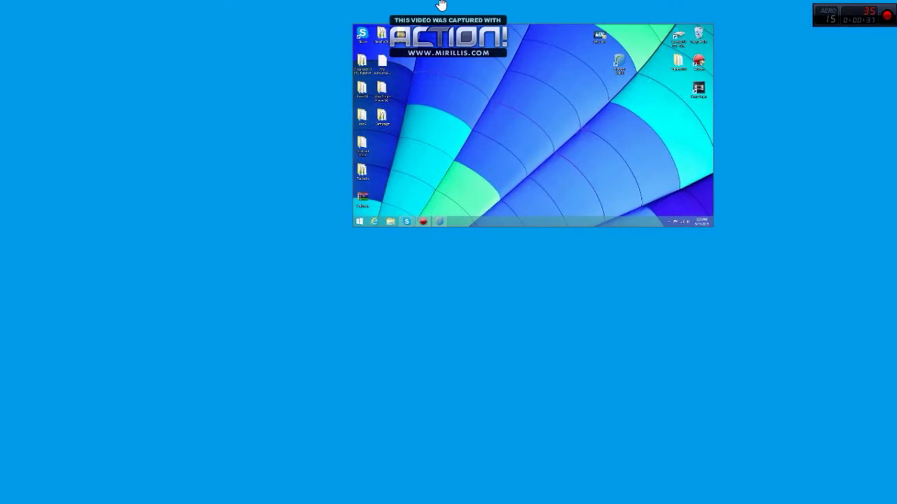
mouse_move(19, 90)
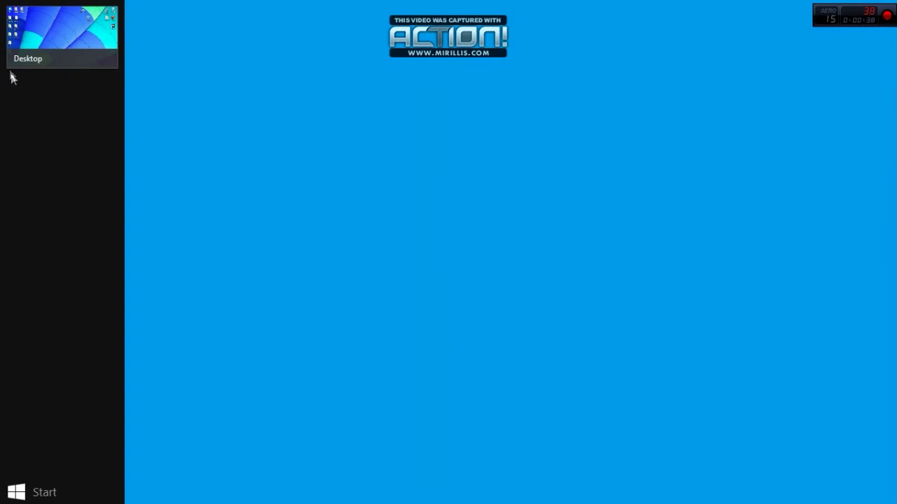
click(26, 43)
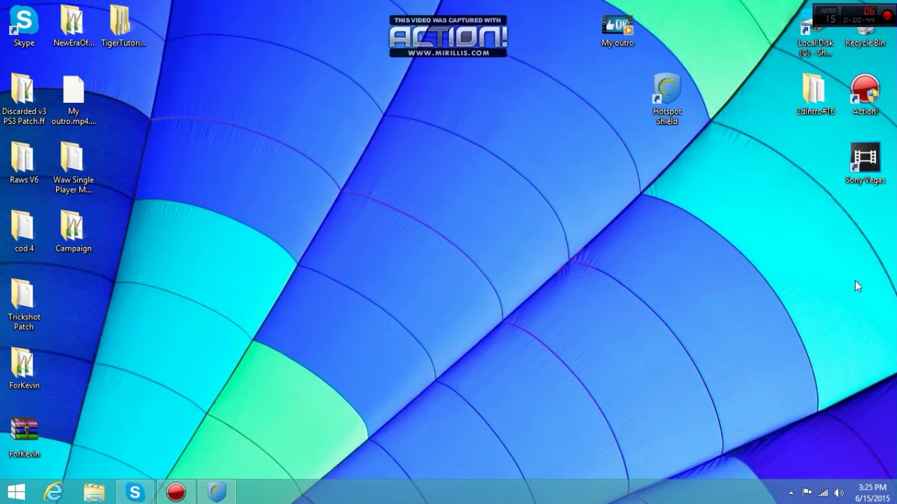
drag(893, 3, 2, 474)
click(336, 174)
drag(200, 23, 391, 82)
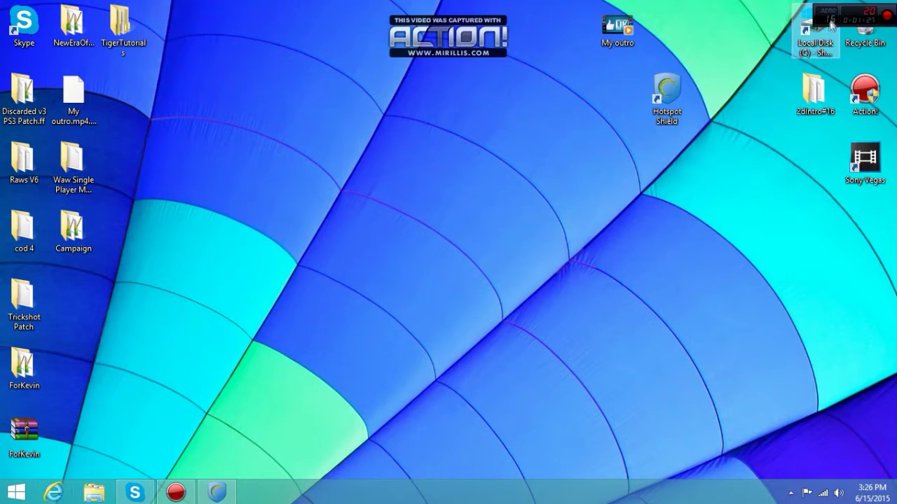
Launch aps3xportgui from the PS3Xport folder inside the desktop's TigerTutorials folder and minimise the folder window.
double_click(131, 41)
drag(344, 269, 188, 108)
drag(354, 225, 343, 112)
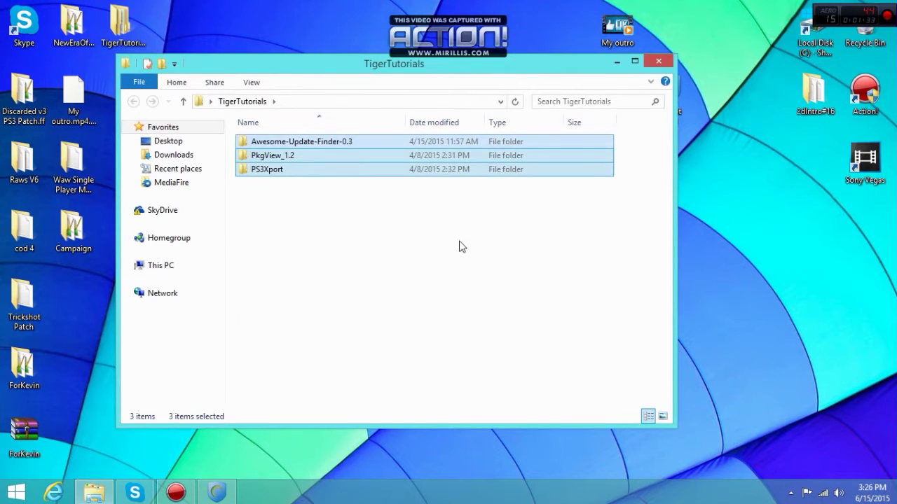
click(460, 248)
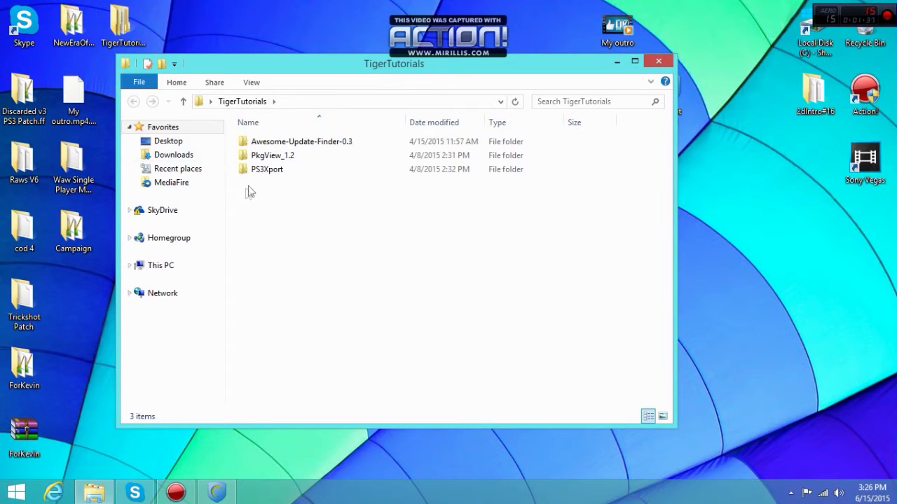
double_click(257, 170)
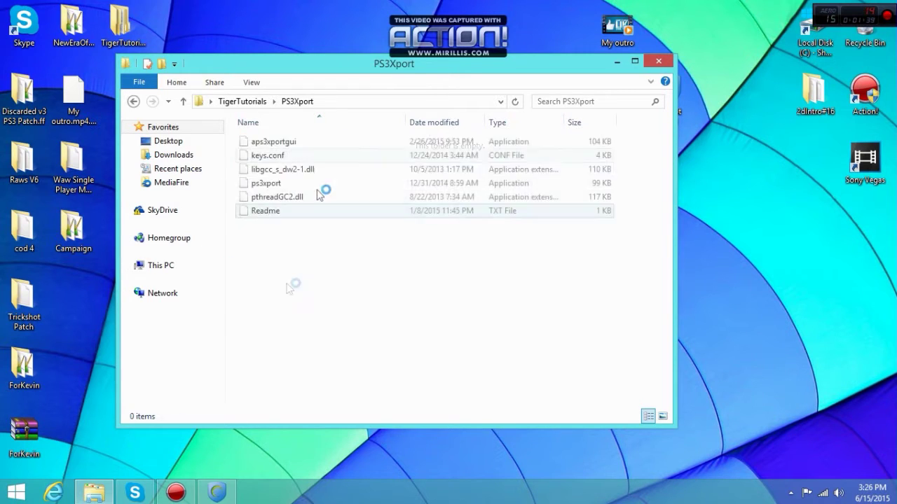
click(346, 141)
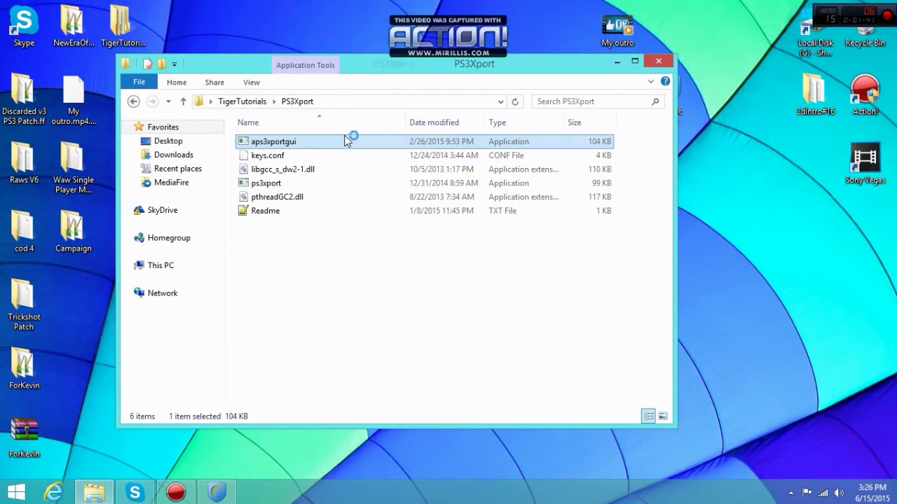
click(616, 61)
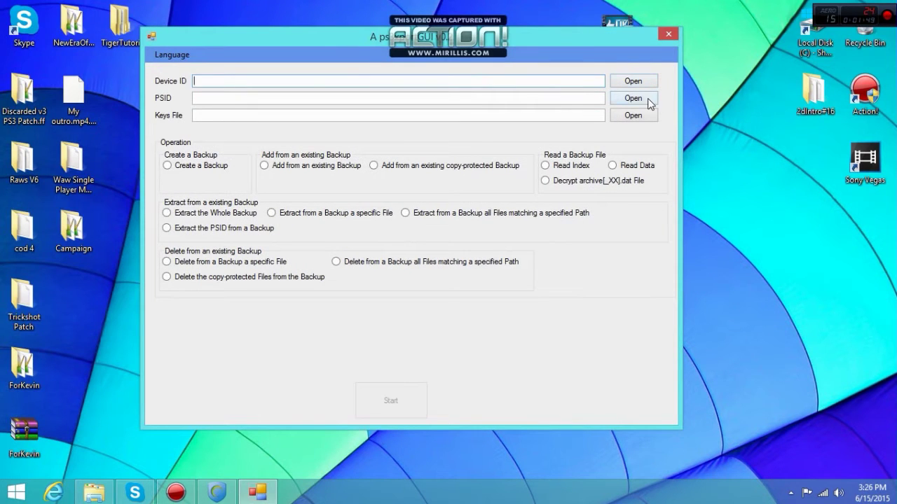
Choose the operation that extracts the PSID from a backup and browse for its directory down to PS3\EXPORT\BACKUP on drive D.
click(187, 232)
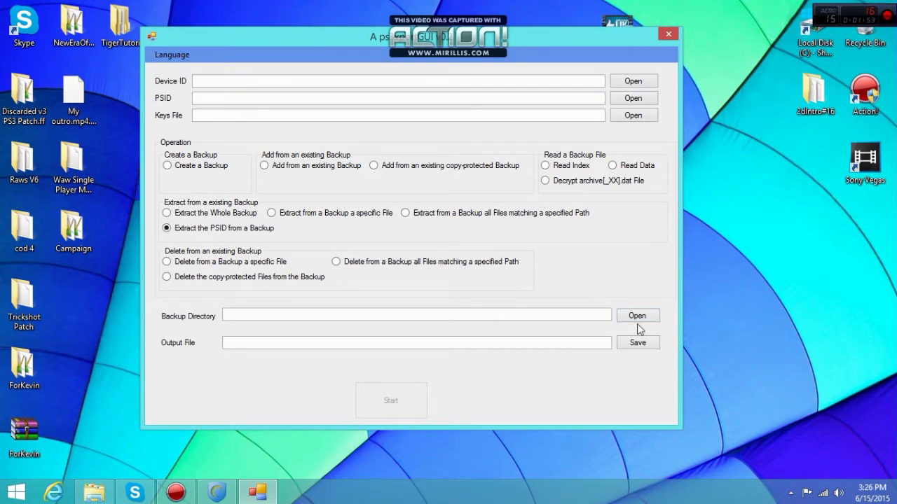
click(640, 318)
drag(467, 147, 608, 106)
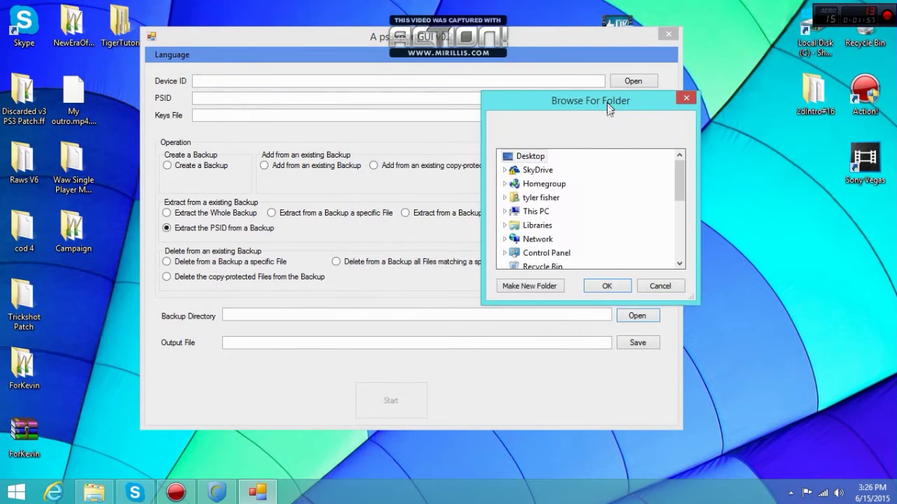
mouse_move(674, 175)
mouse_down()
mouse_move(677, 235)
mouse_move(676, 181)
mouse_up()
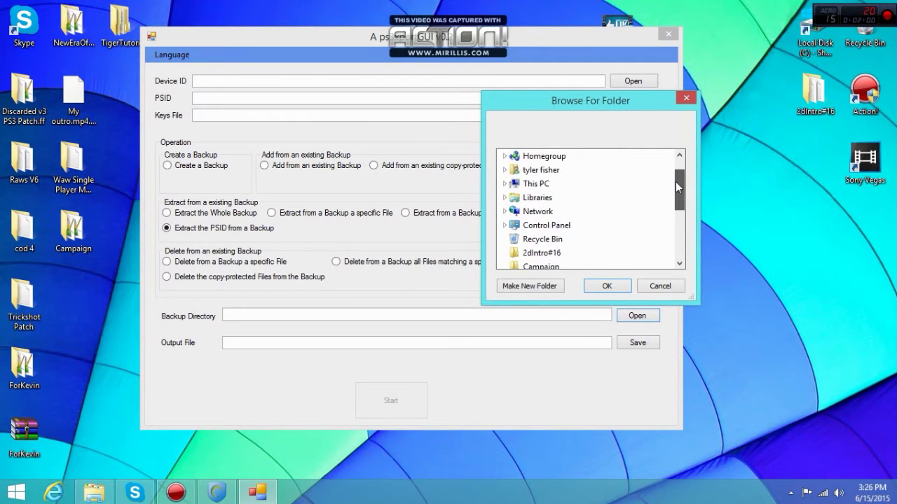
click(504, 184)
scroll(574, 188, down, 3)
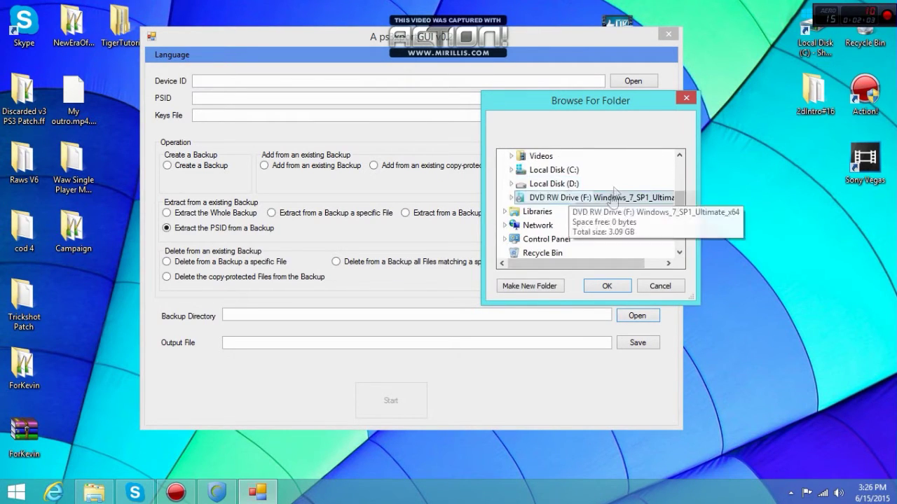
click(512, 183)
double_click(543, 170)
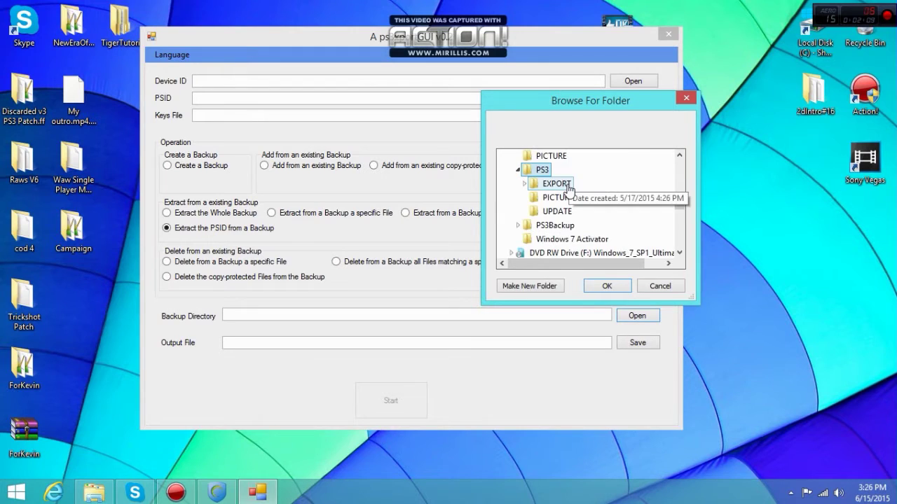
click(557, 183)
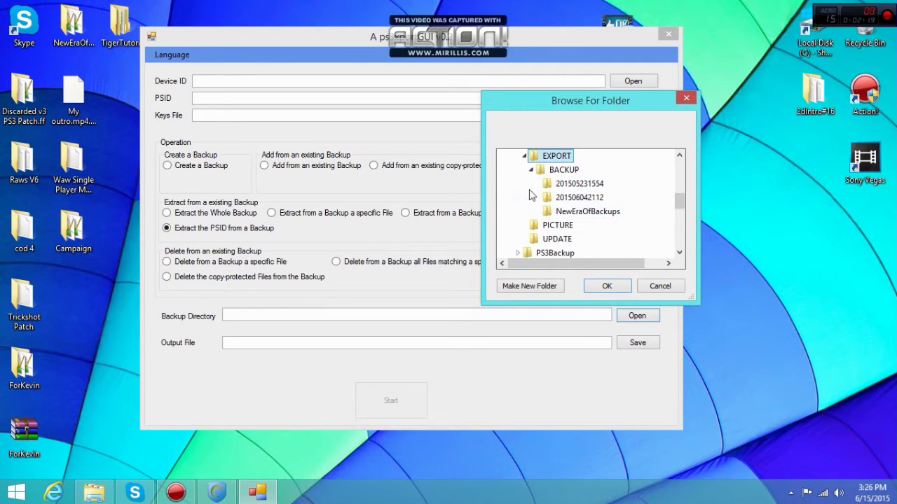
scroll(547, 203, up, 1)
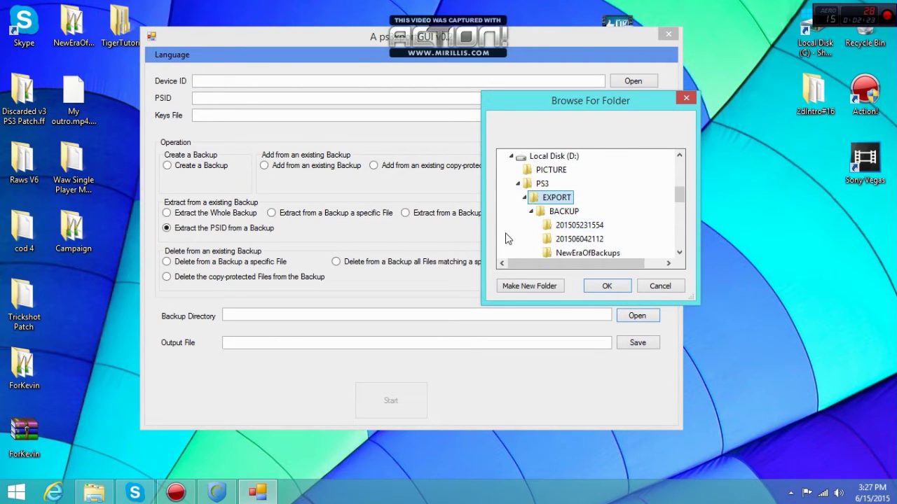
click(580, 225)
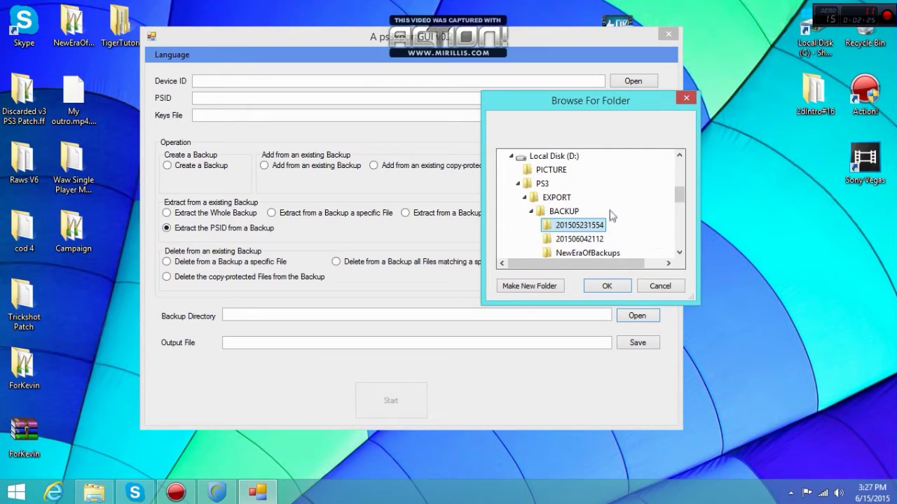
click(587, 252)
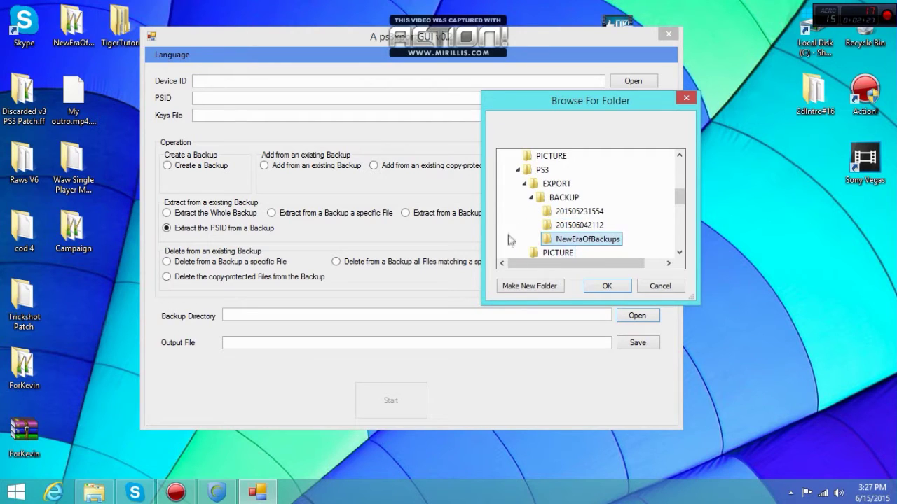
click(579, 225)
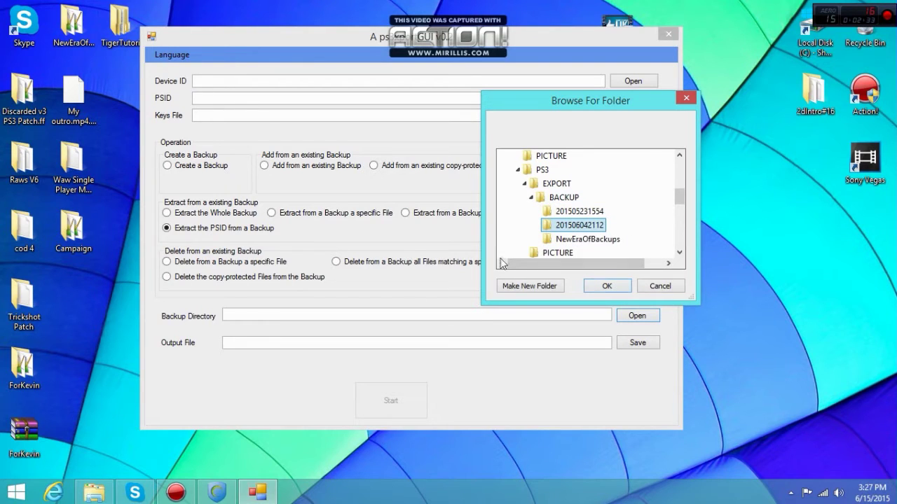
click(605, 287)
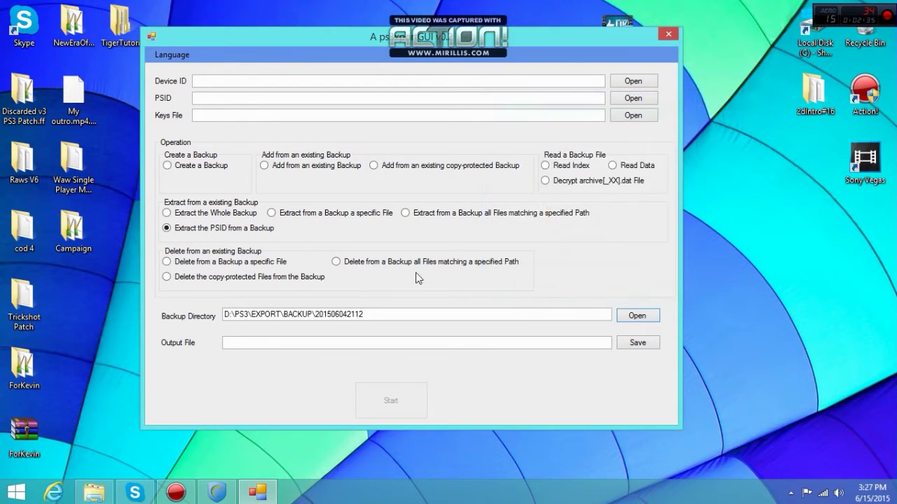
Open the save dialog for the output file and name the file psid.bin.
click(564, 339)
text(psid.bin)
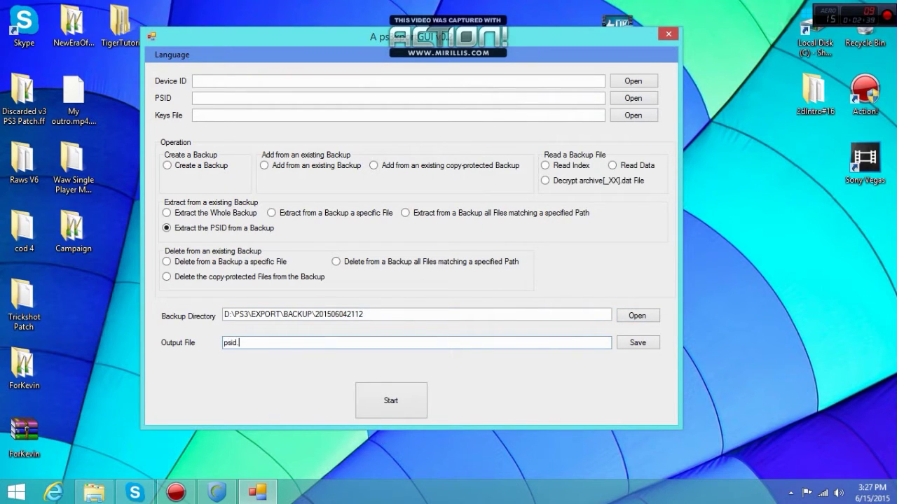
click(639, 344)
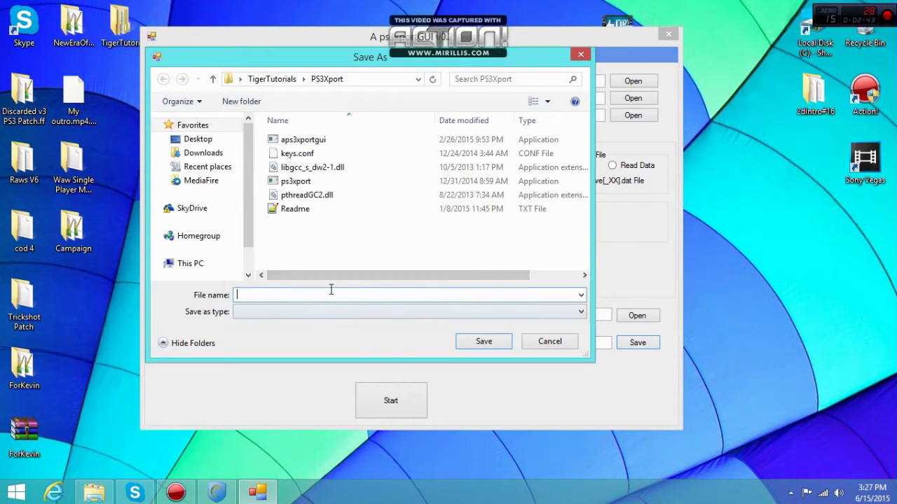
text(psid.bin)
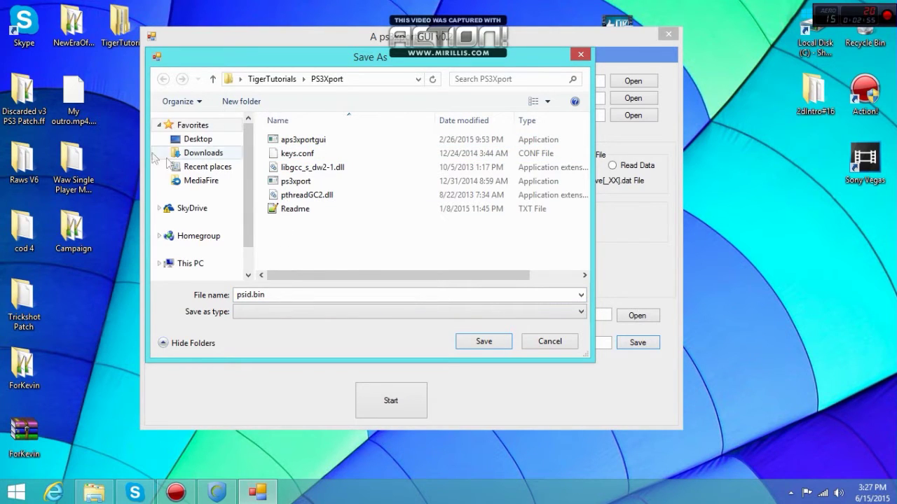
click(210, 139)
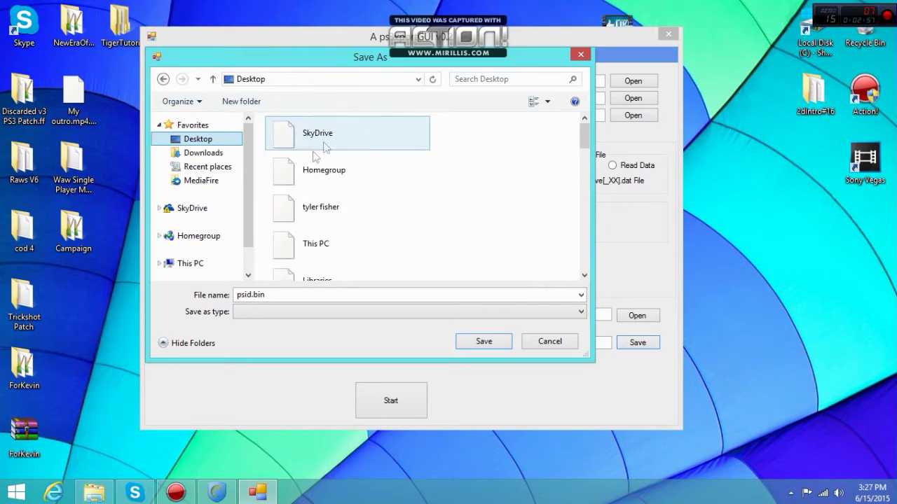
scroll(341, 208, down, 3)
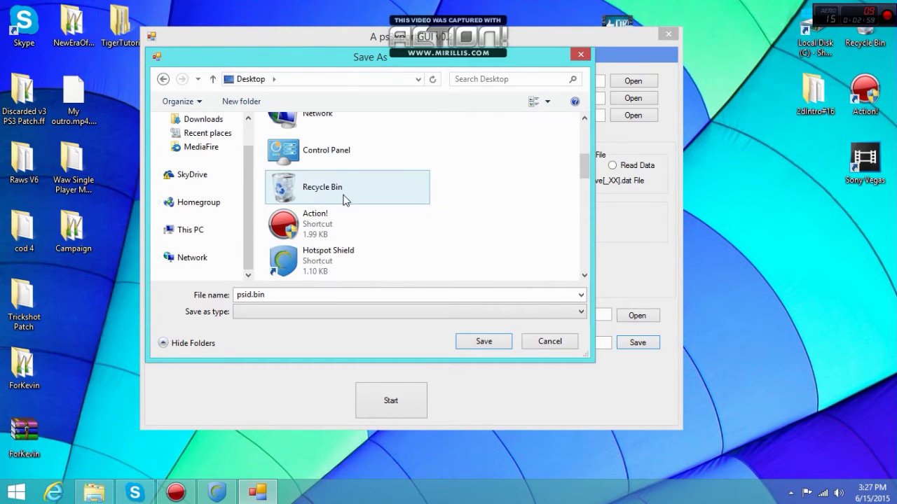
scroll(395, 194, down, 3)
drag(580, 217, 583, 164)
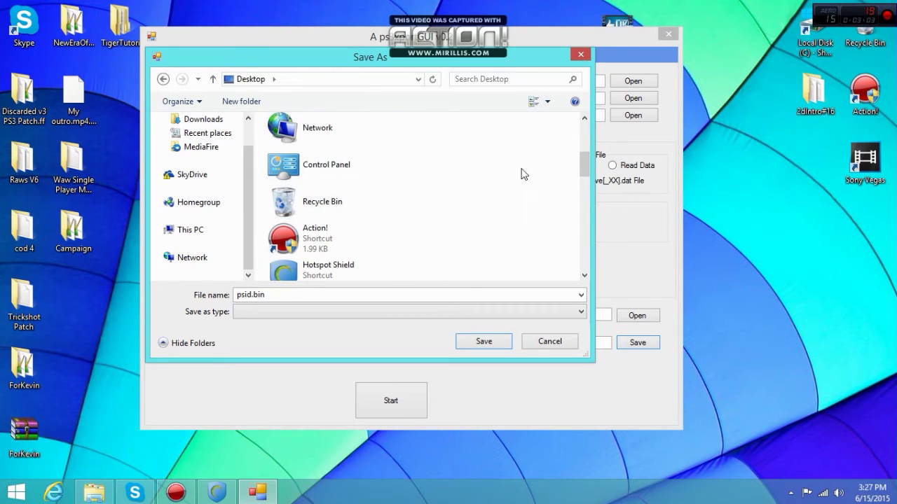
scroll(400, 166, up, 5)
double_click(319, 245)
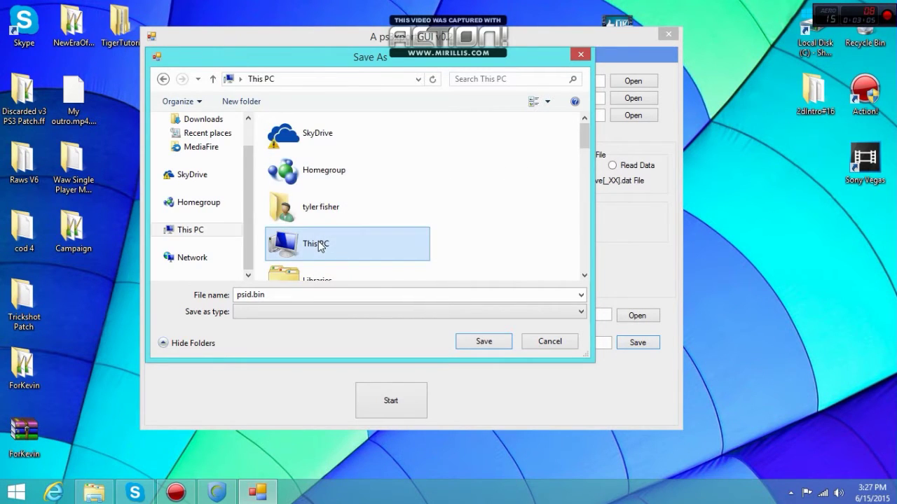
double_click(346, 193)
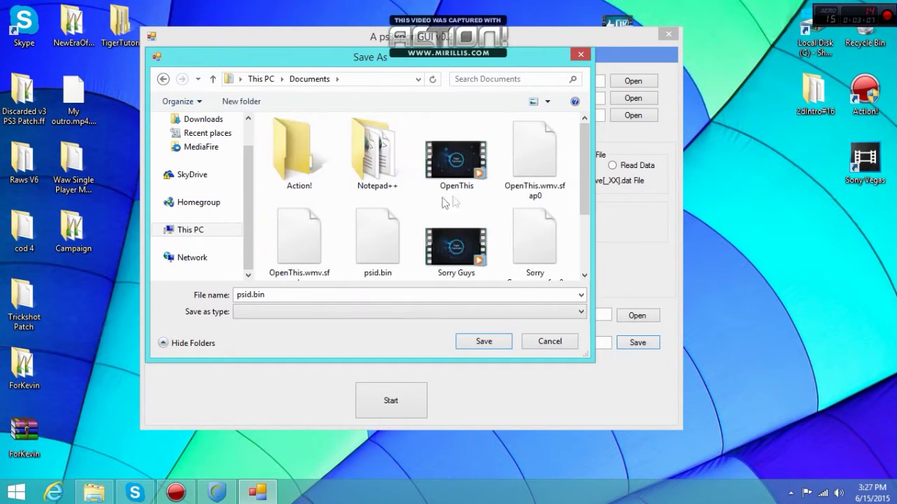
scroll(469, 197, down, 1)
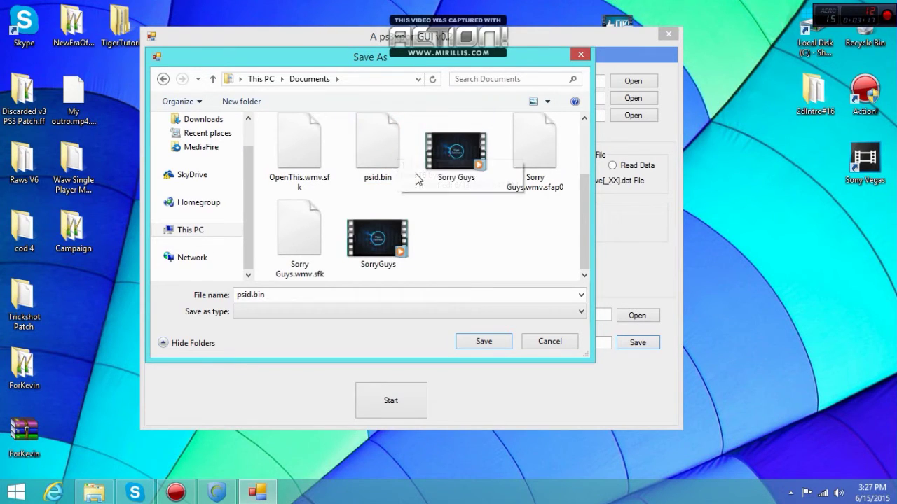
double_click(310, 295)
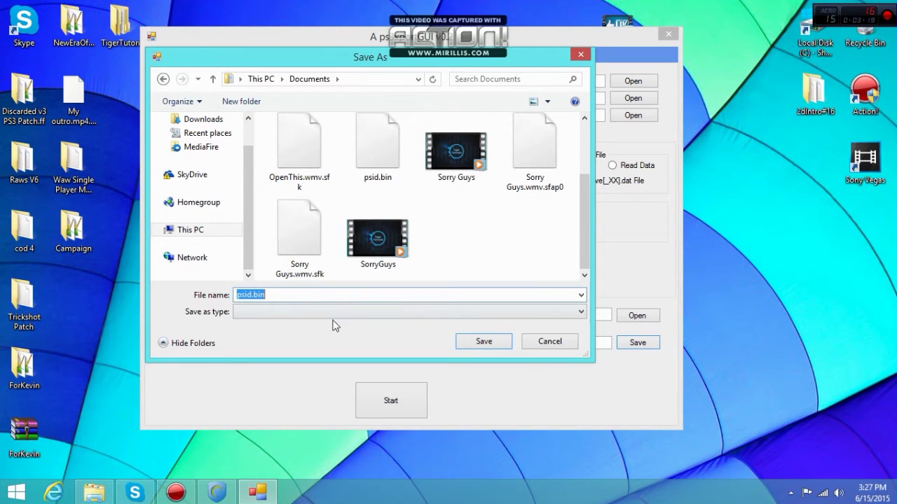
click(537, 343)
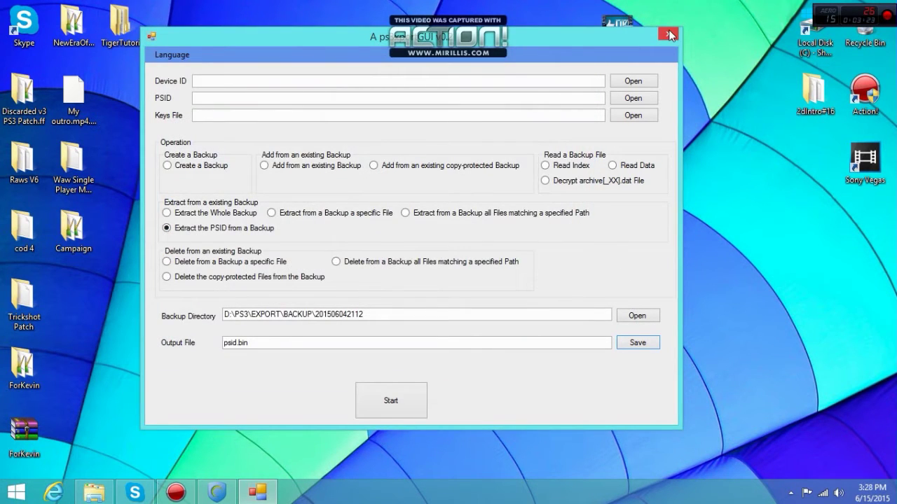
Close the current tool window, relaunch aps3xportgui from the PS3Xport folder in TigerTutorials and minimise the folder window.
click(668, 35)
double_click(119, 24)
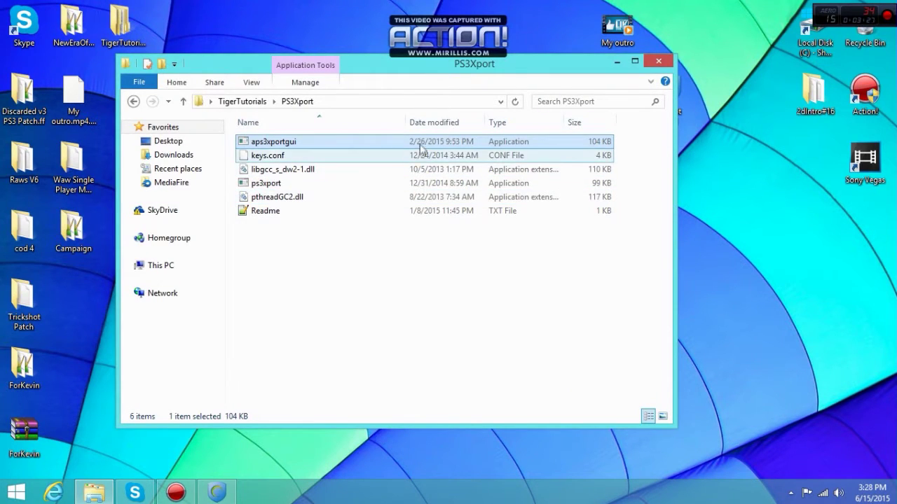
click(617, 61)
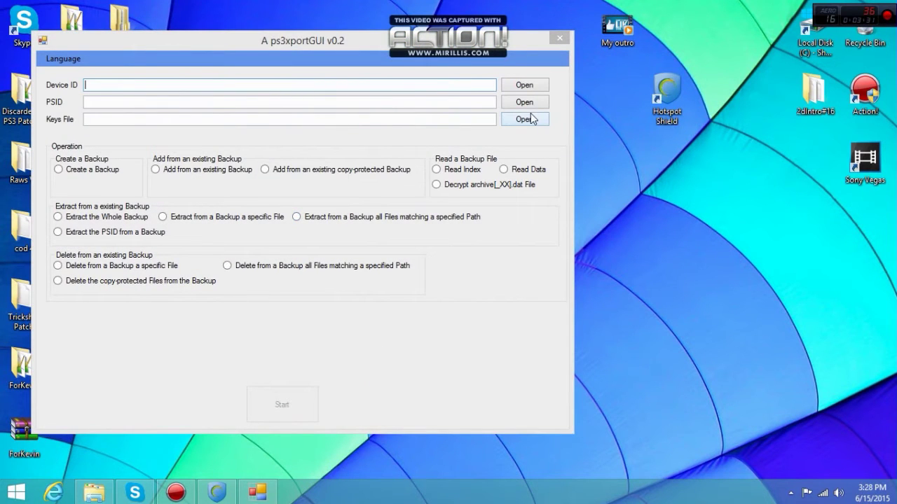
Set the keys file to keys.conf from the PS3Xport folder and highlight its path.
click(530, 124)
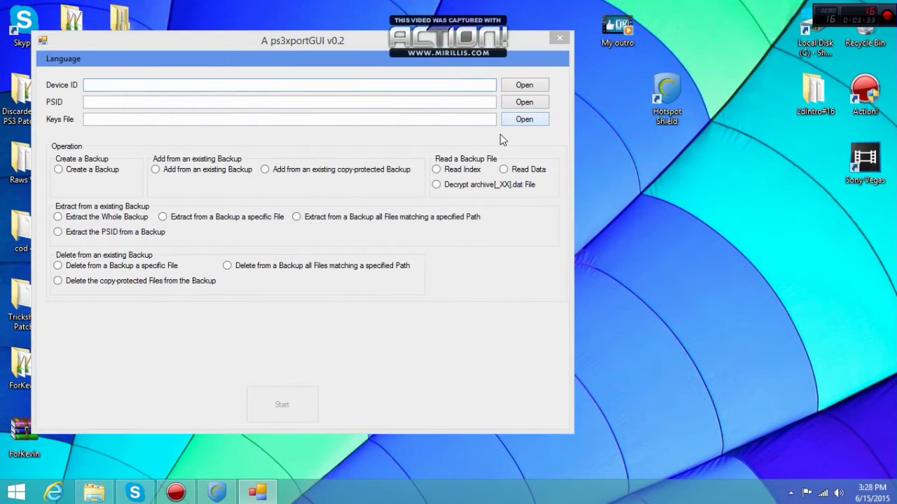
double_click(184, 143)
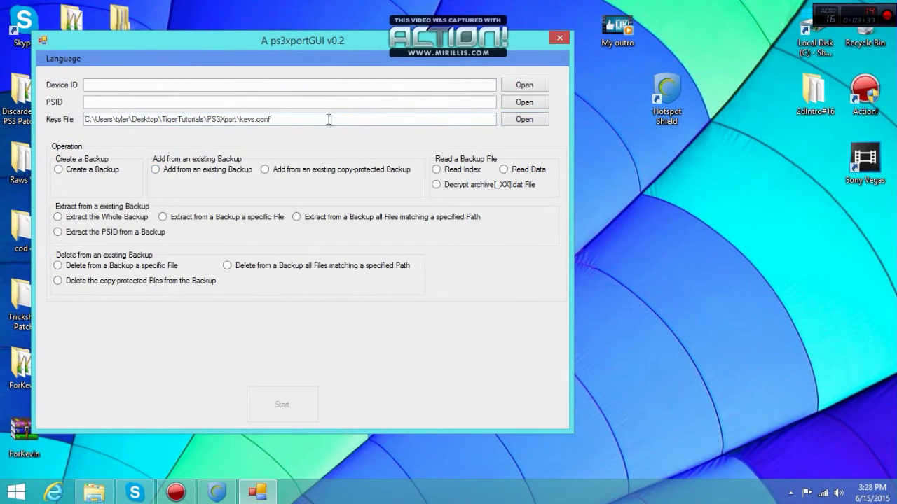
double_click(84, 122)
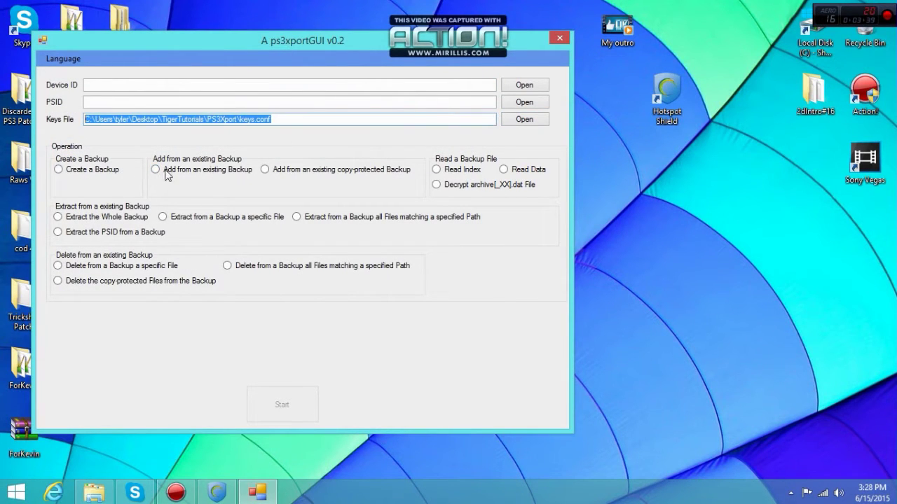
click(276, 118)
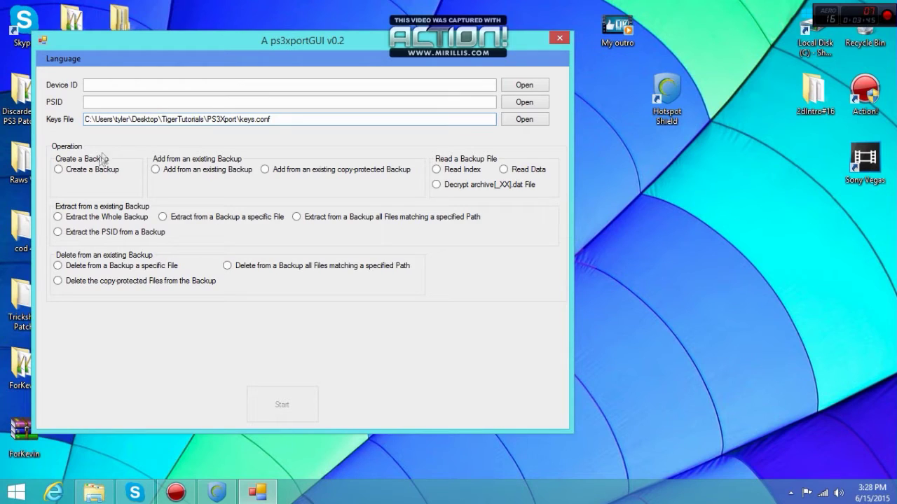
drag(303, 118, 74, 124)
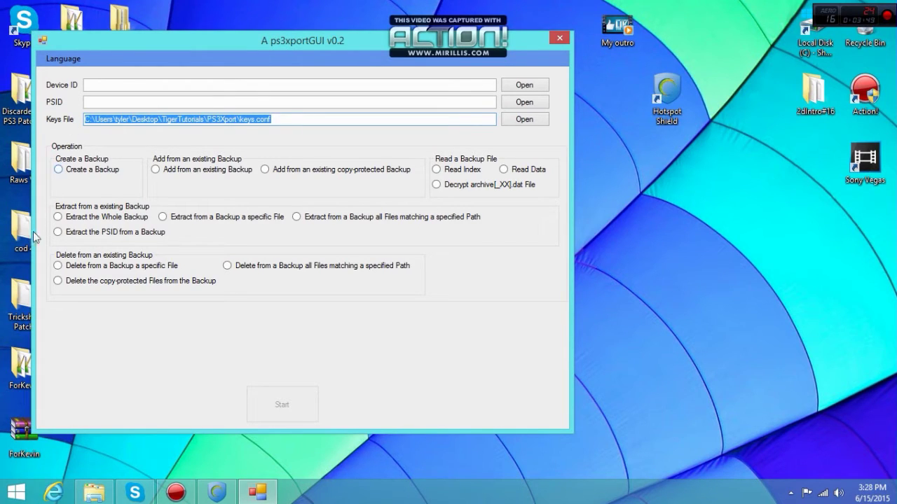
click(278, 123)
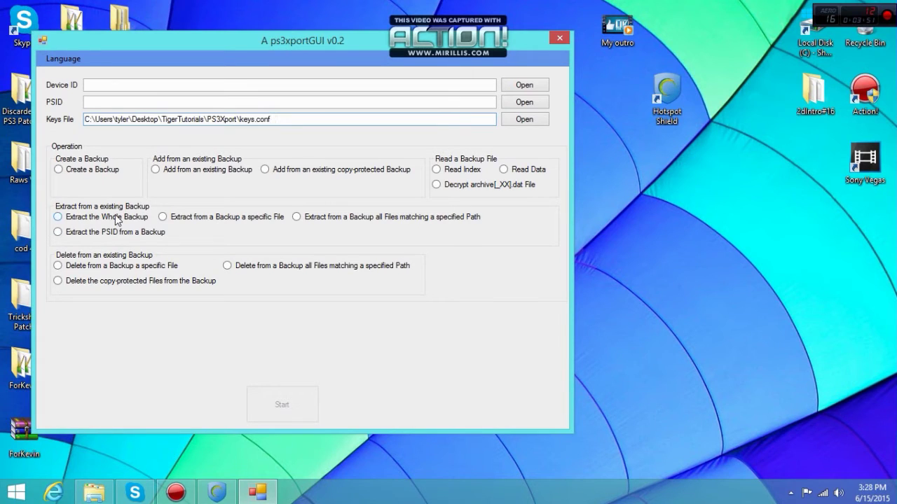
Choose the operation that extracts the whole backup and browse for its backup directory on drive D.
click(59, 217)
click(527, 320)
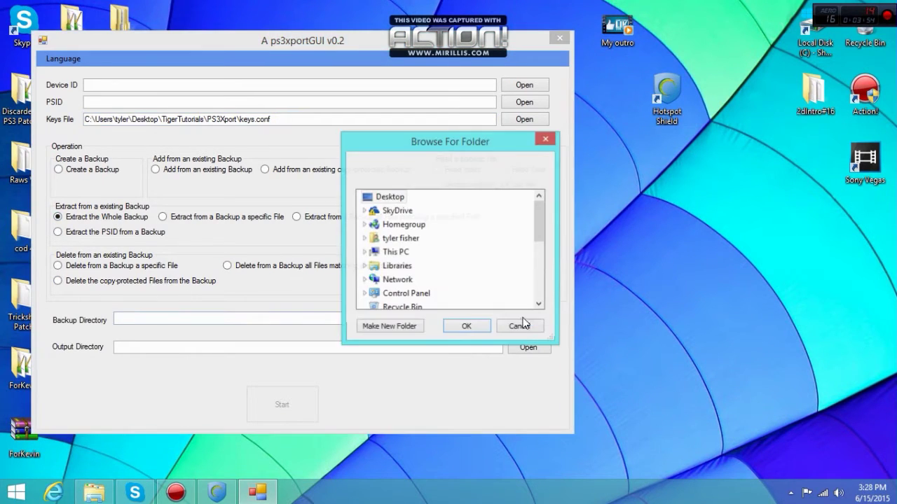
scroll(537, 213, down, 3)
scroll(536, 213, up, 3)
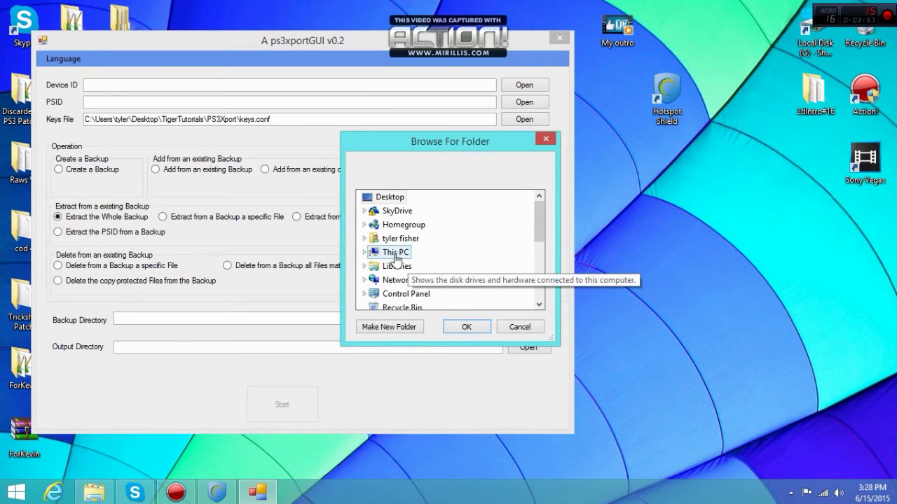
click(395, 252)
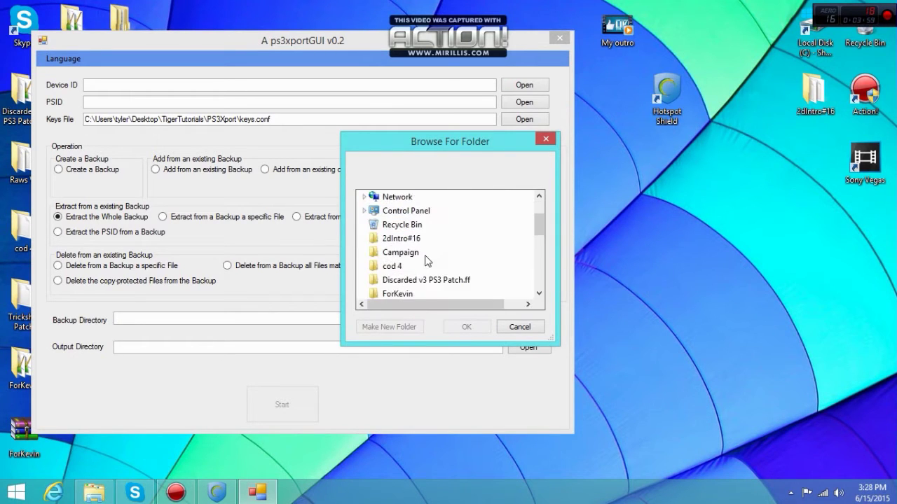
scroll(427, 259, down, 1)
click(413, 267)
scroll(435, 270, down, 3)
scroll(434, 270, up, 3)
scroll(455, 259, down, 1)
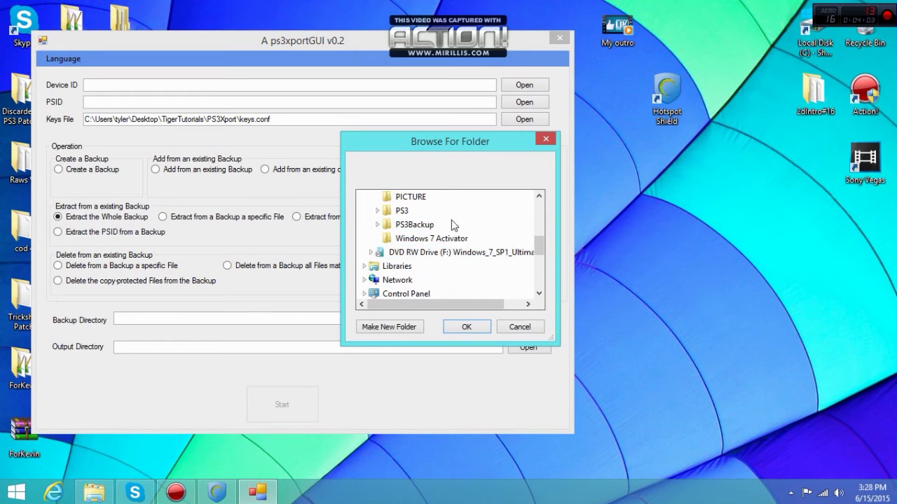
click(402, 210)
scroll(454, 220, down, 1)
scroll(455, 228, up, 1)
click(454, 225)
scroll(447, 250, down, 1)
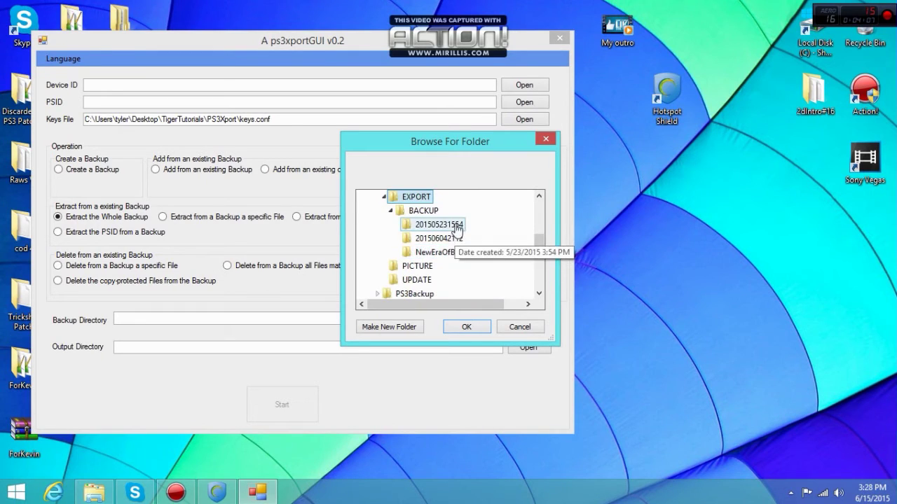
click(451, 239)
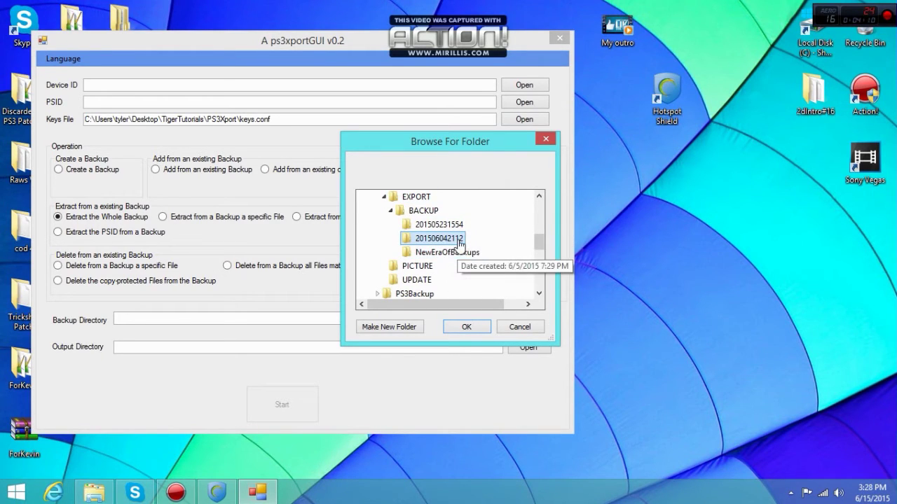
click(465, 327)
Set the output directory to the root of Local Disk (C:).
click(522, 349)
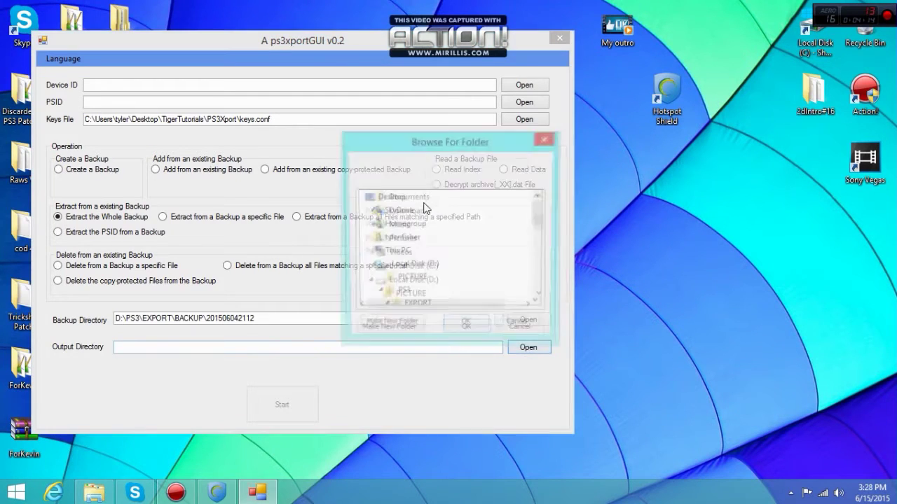
double_click(414, 265)
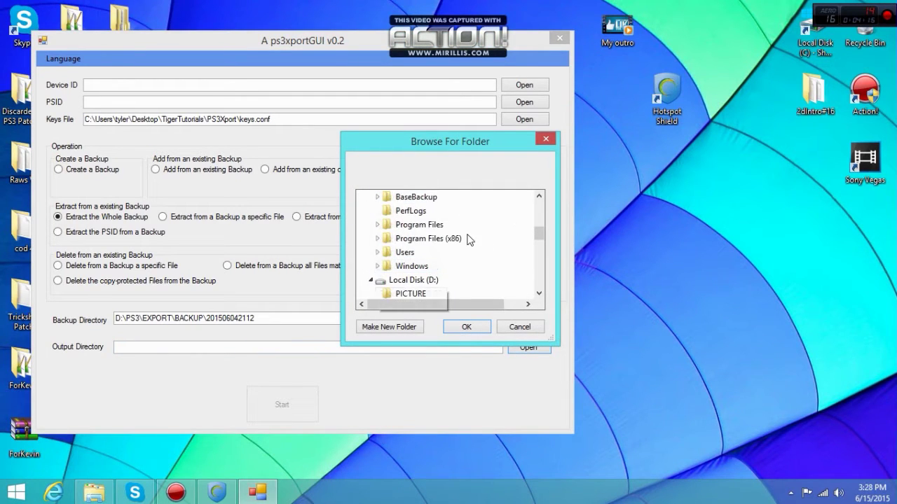
scroll(446, 261, up, 1)
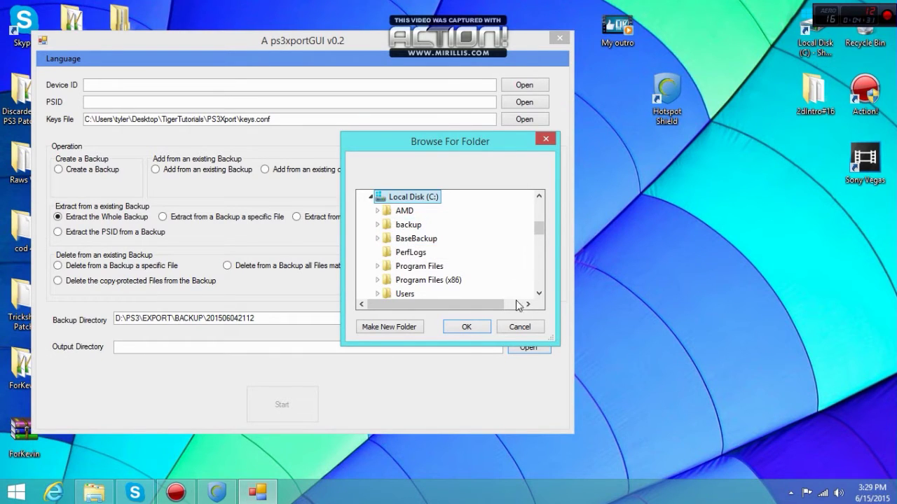
click(464, 328)
click(573, 293)
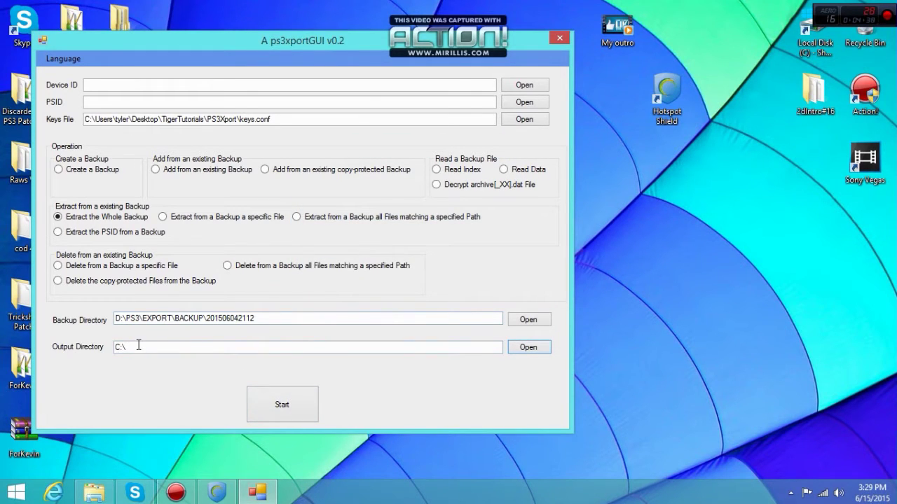
drag(138, 346, 114, 352)
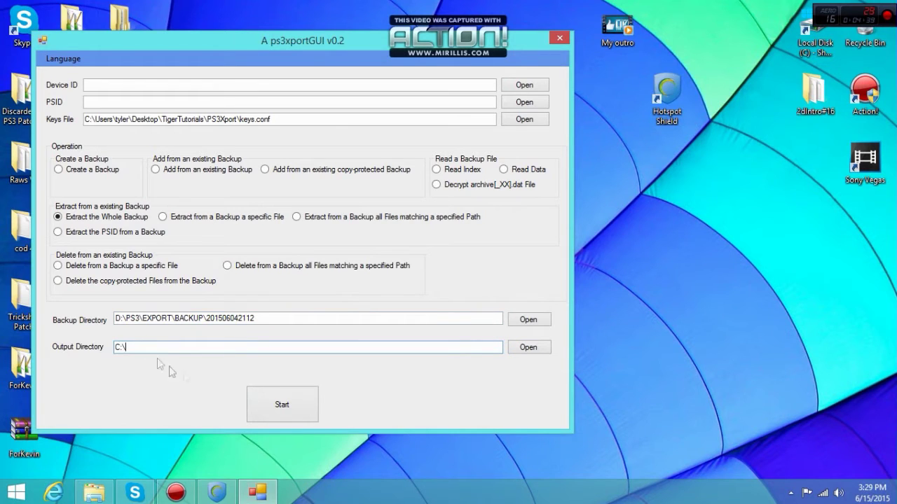
Run the whole-backup extraction and close the result window and the extraction tool.
click(281, 403)
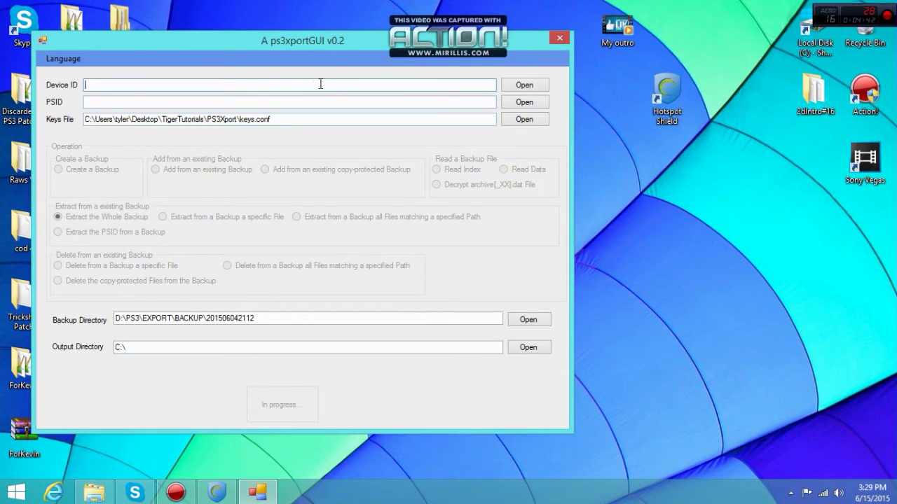
drag(386, 42, 534, 36)
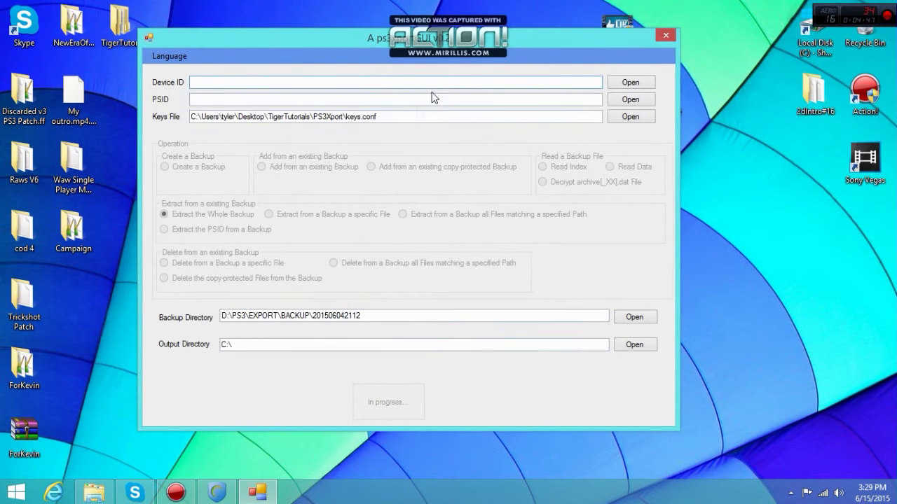
drag(468, 46, 388, 59)
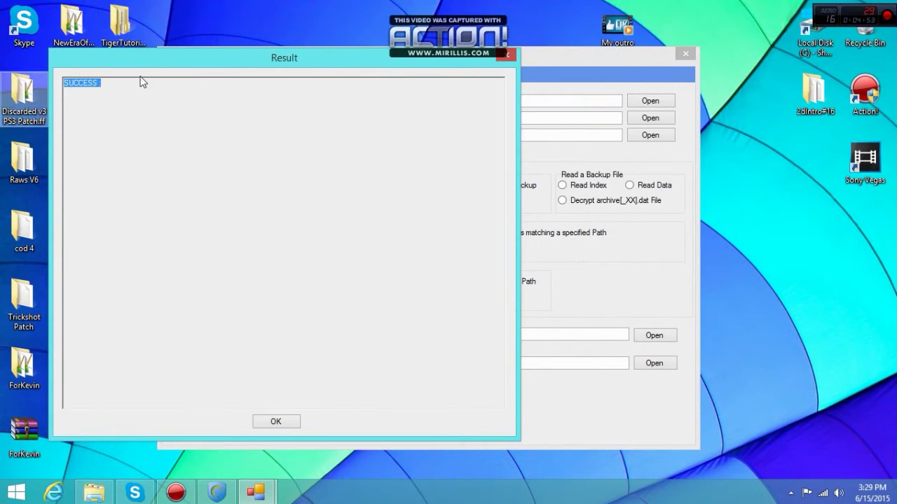
click(254, 119)
click(508, 56)
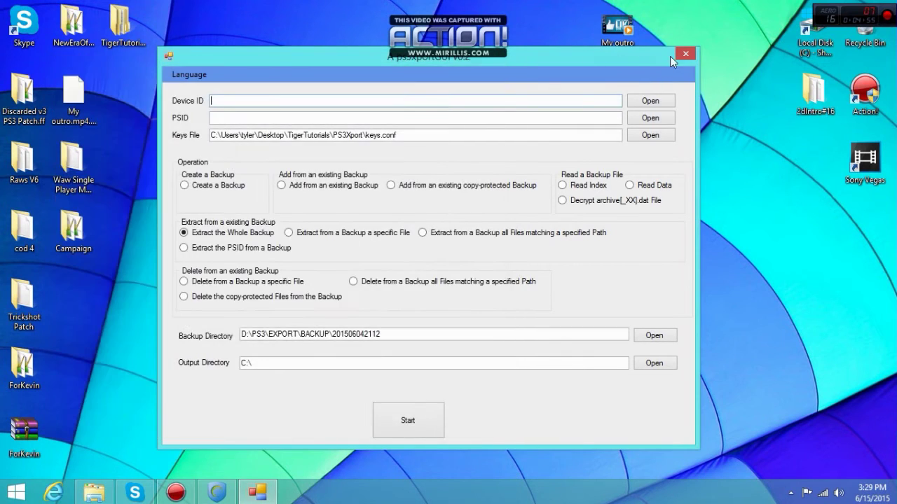
drag(537, 46, 499, 69)
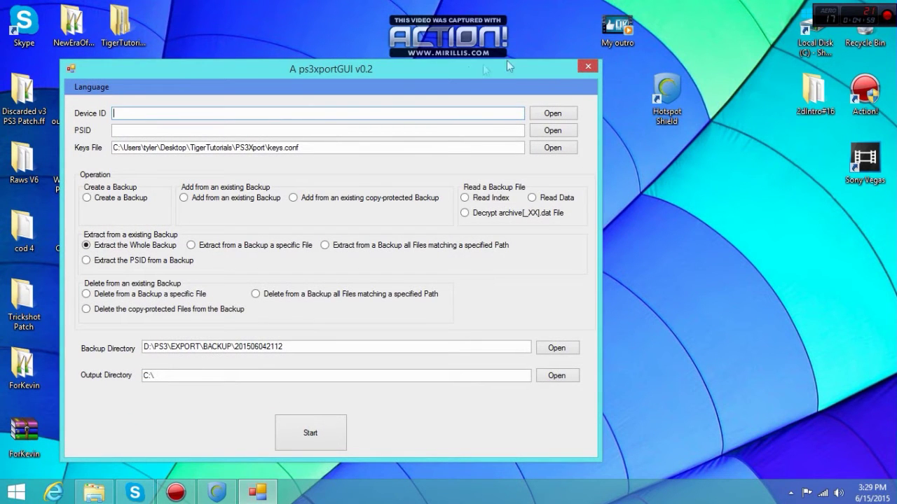
click(588, 68)
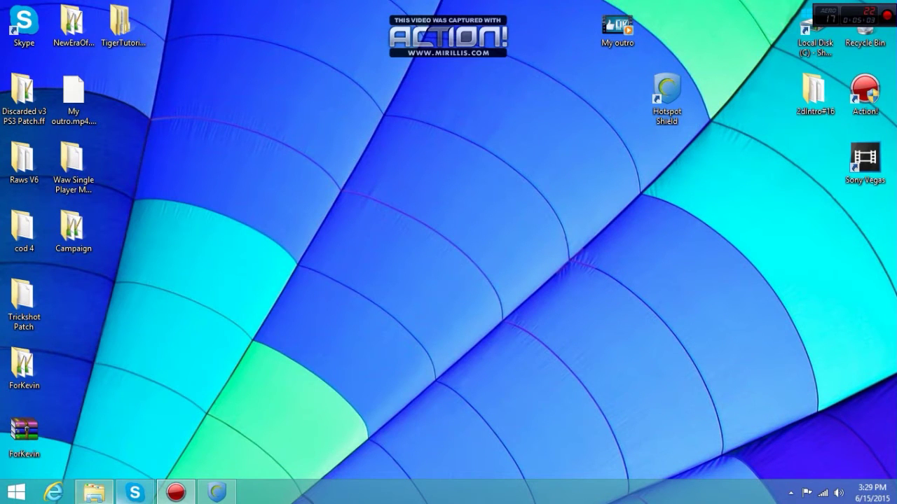
click(94, 493)
click(94, 492)
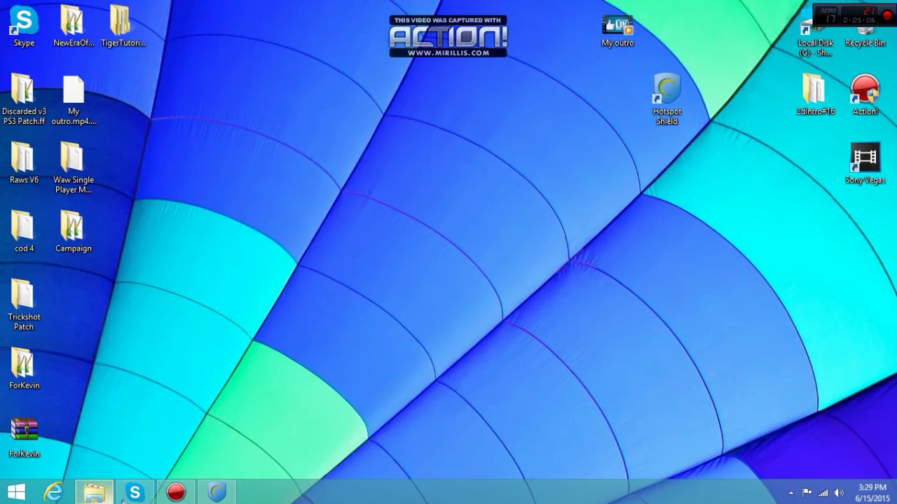
click(134, 495)
click(135, 494)
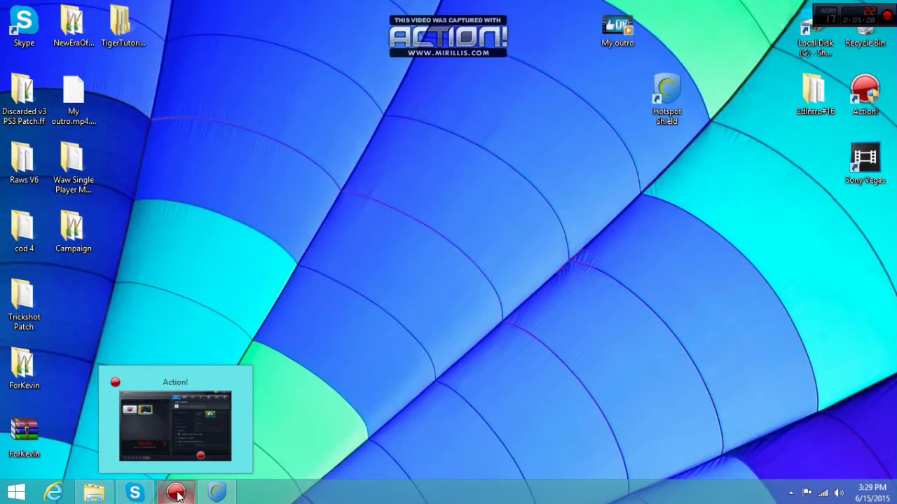
click(216, 494)
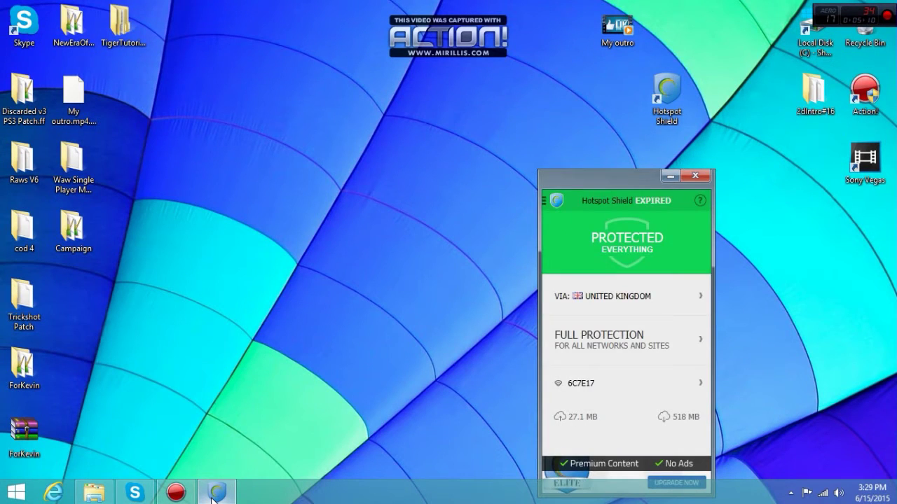
click(214, 494)
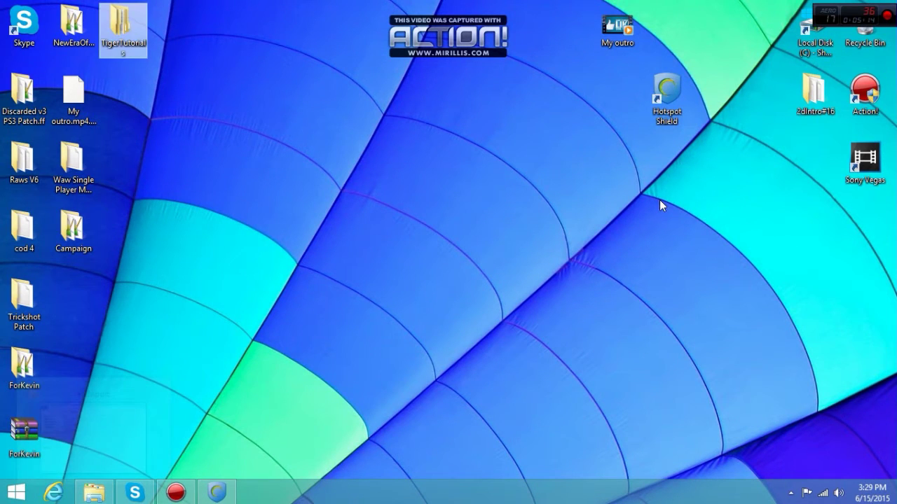
click(742, 77)
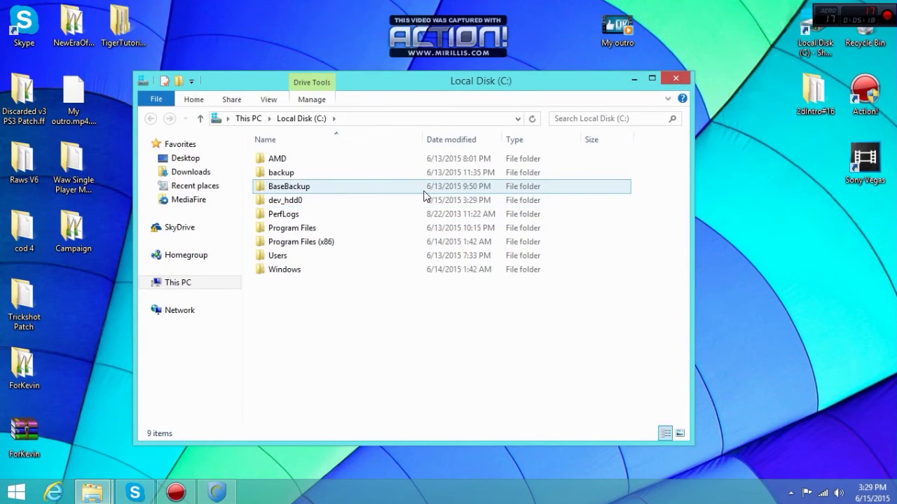
Open the extracted dev_hdd0 folder on Local Disk (C:) and look through its home and game subfolders.
double_click(423, 200)
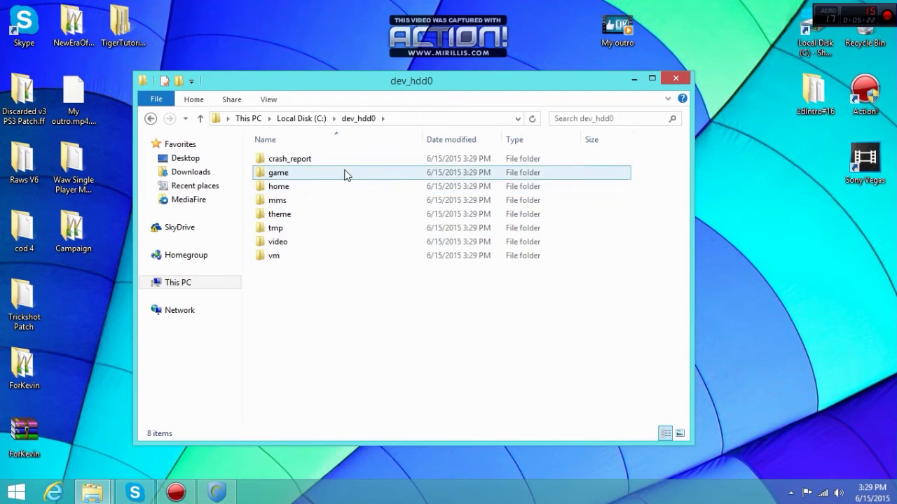
double_click(294, 186)
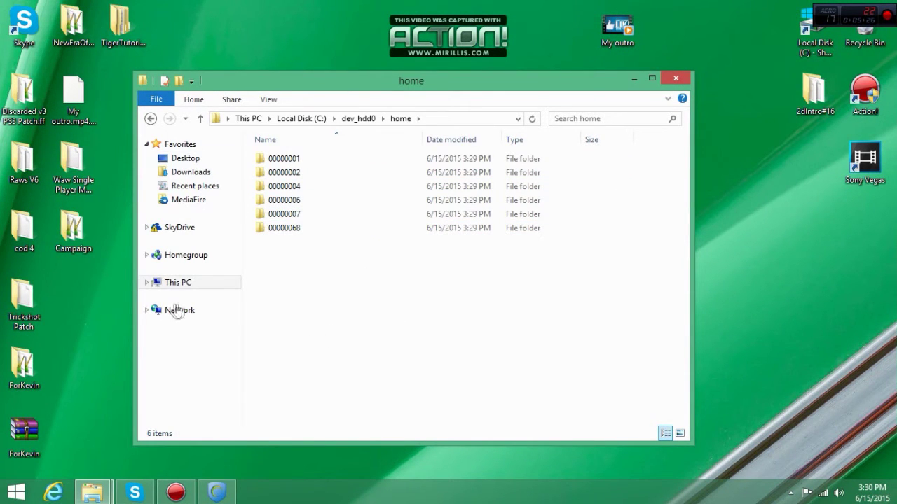
drag(313, 298, 315, 158)
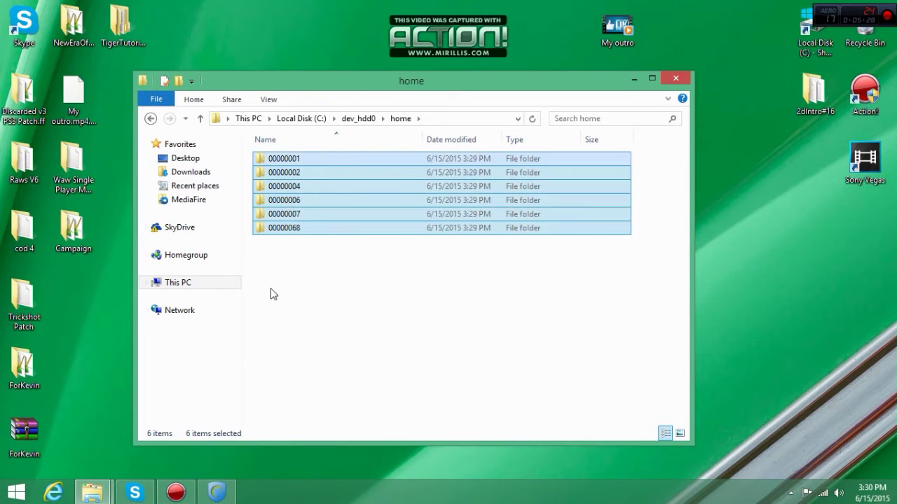
click(263, 266)
click(150, 119)
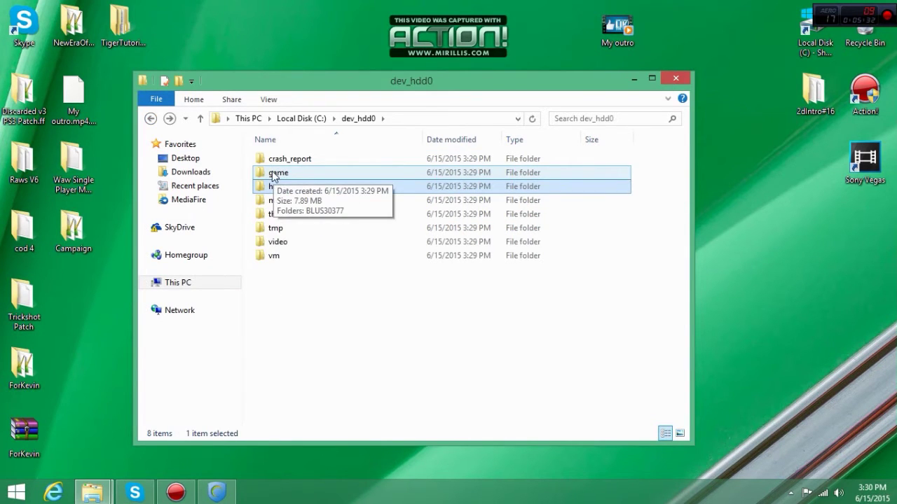
click(272, 175)
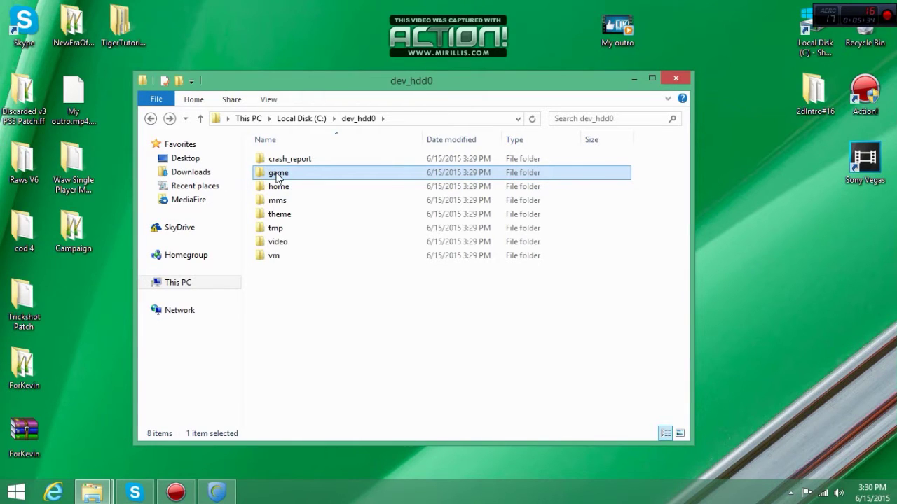
double_click(278, 176)
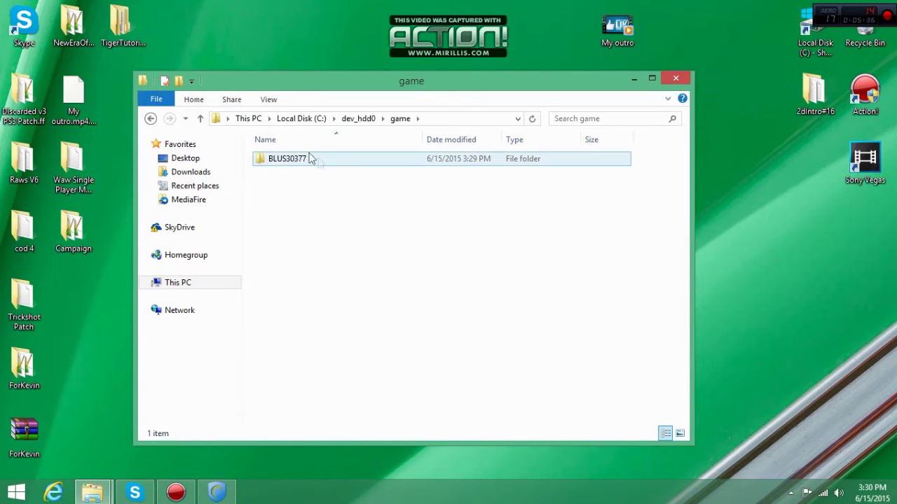
click(150, 119)
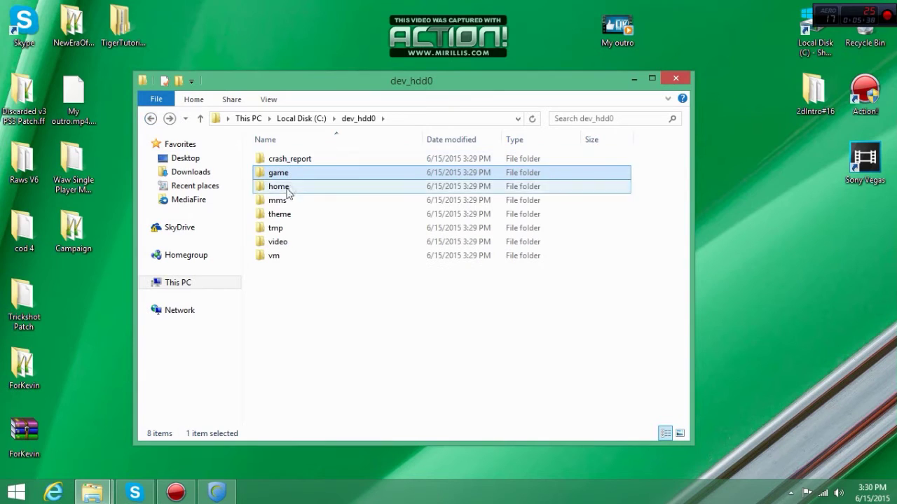
click(246, 186)
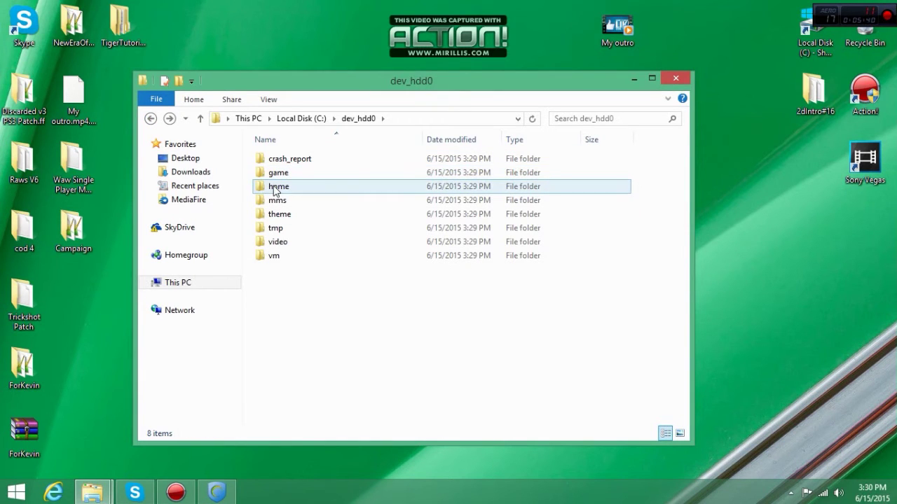
drag(282, 287, 295, 156)
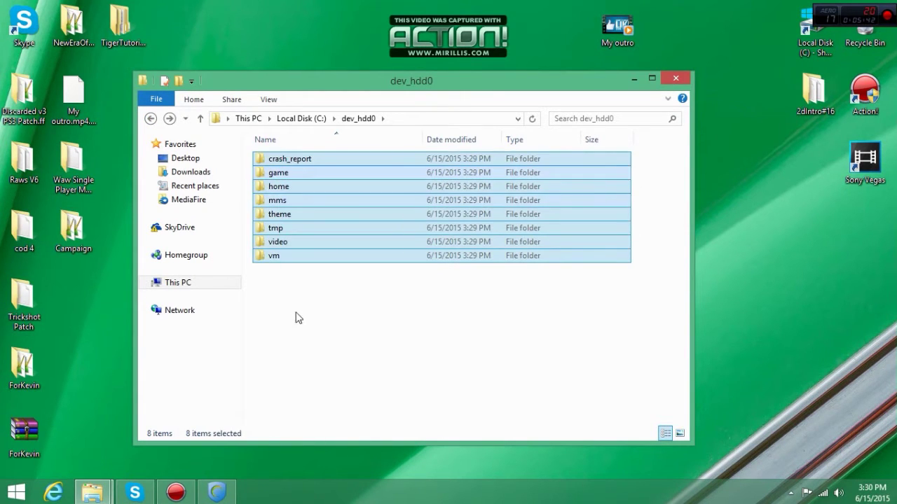
click(296, 318)
Look inside the home folder and its 00000001 subfolder, and return to dev_hdd0.
double_click(280, 188)
drag(315, 295, 346, 154)
click(325, 173)
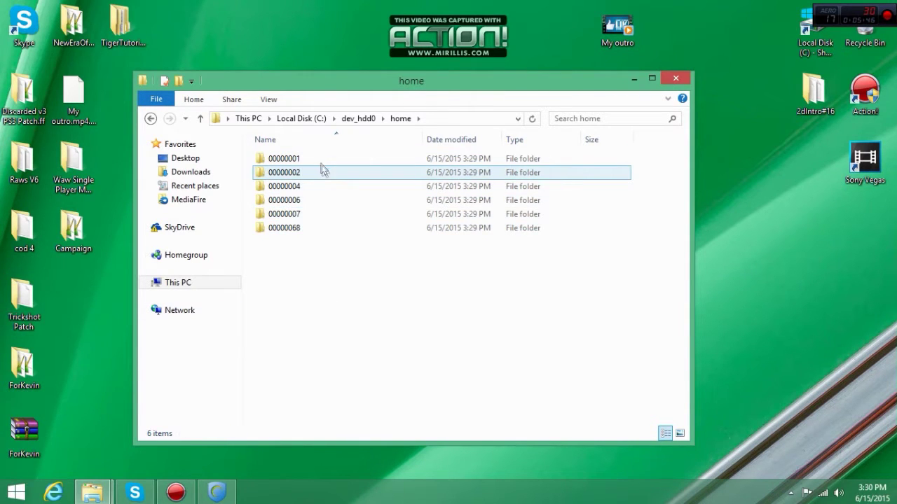
double_click(319, 159)
click(331, 283)
click(321, 271)
click(151, 119)
click(151, 119)
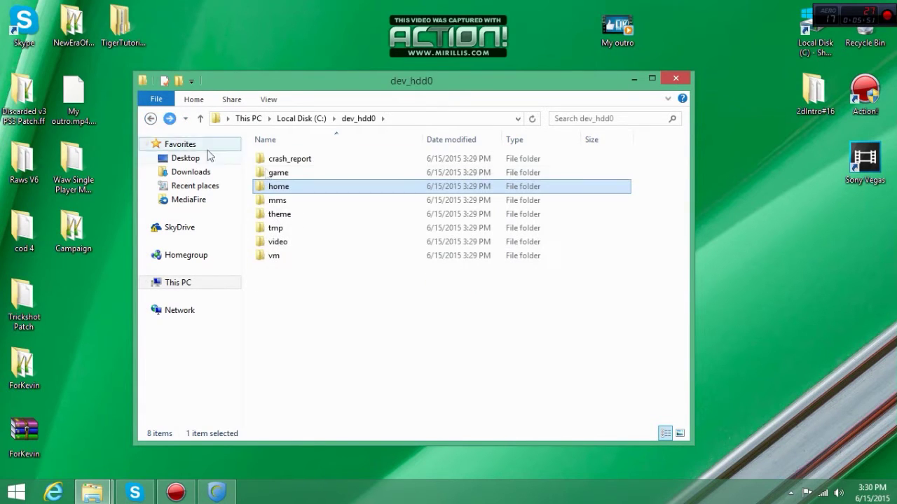
Create a text document named mecomment in the friendim folder under home\00000001.
double_click(285, 188)
double_click(302, 158)
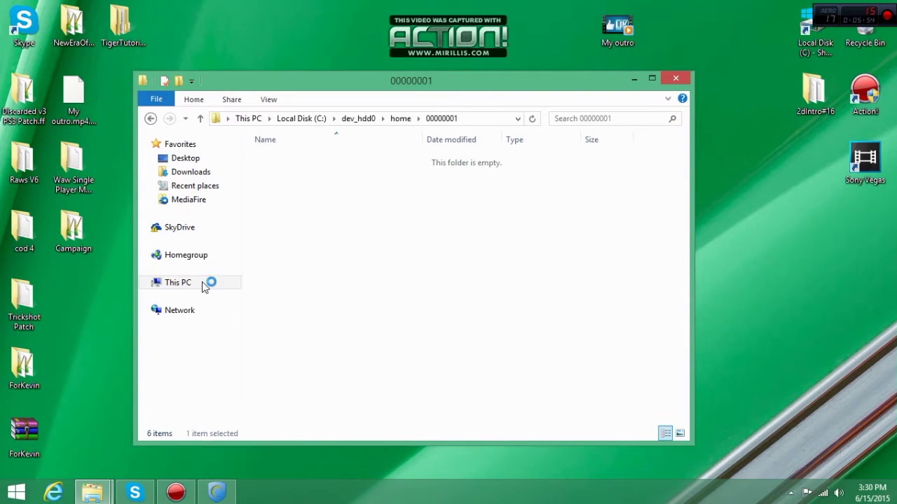
double_click(283, 214)
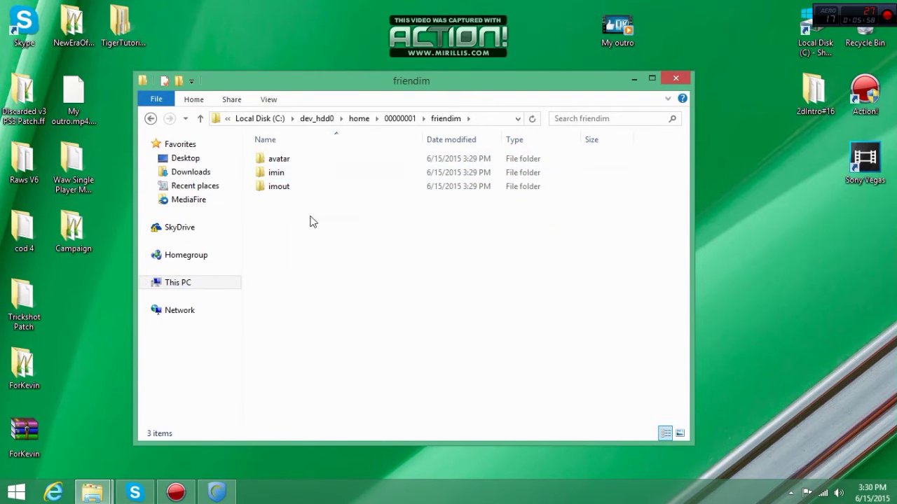
right_click(403, 297)
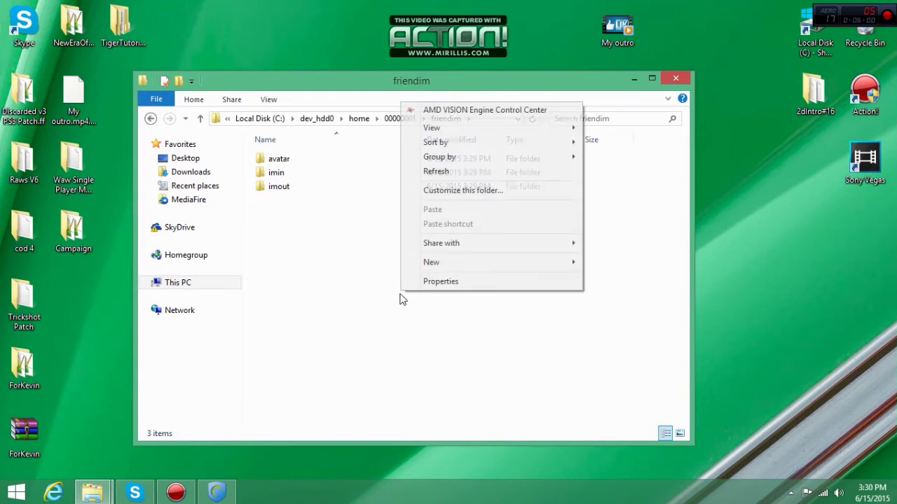
mouse_move(485, 264)
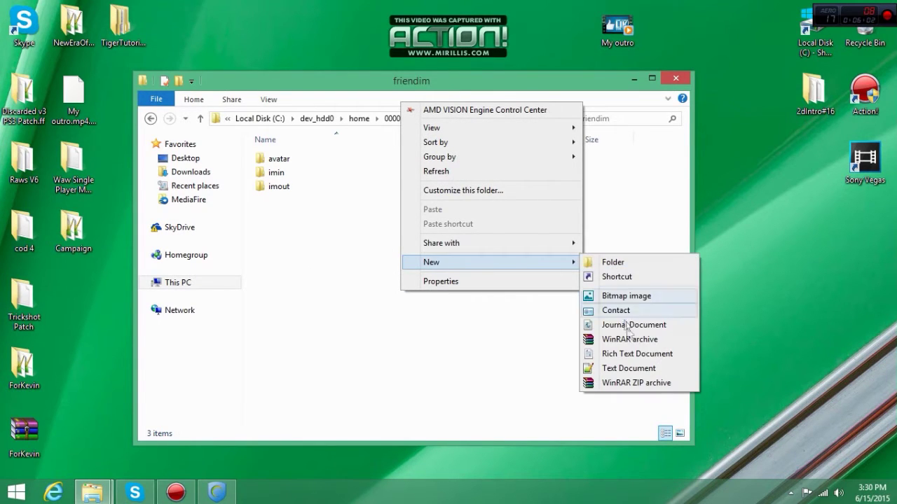
click(621, 368)
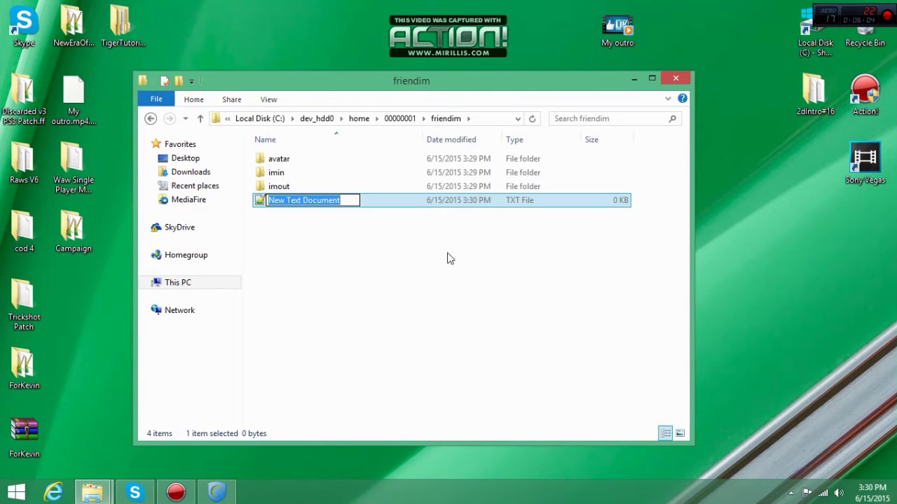
text(mecomment)
key(Return)
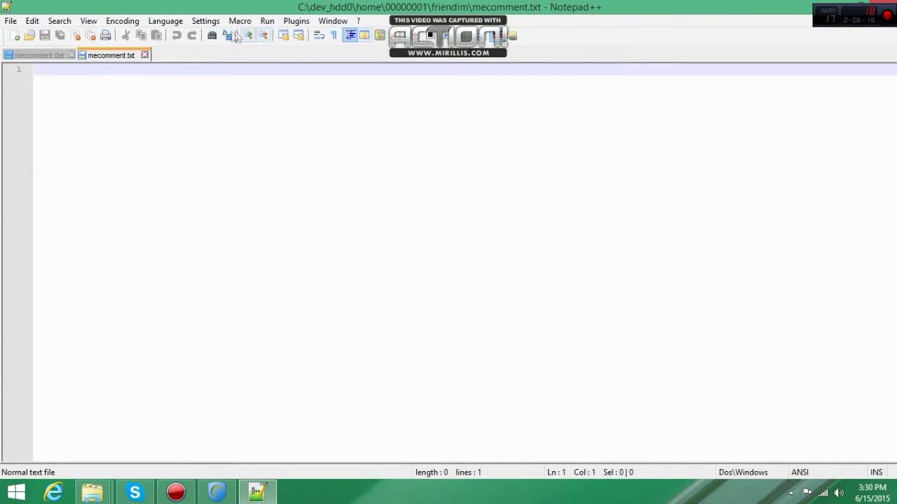
In Notepad++, close the old mecomment.dat document and set the encoding of mecomment.txt to UTF-8.
click(55, 59)
click(71, 55)
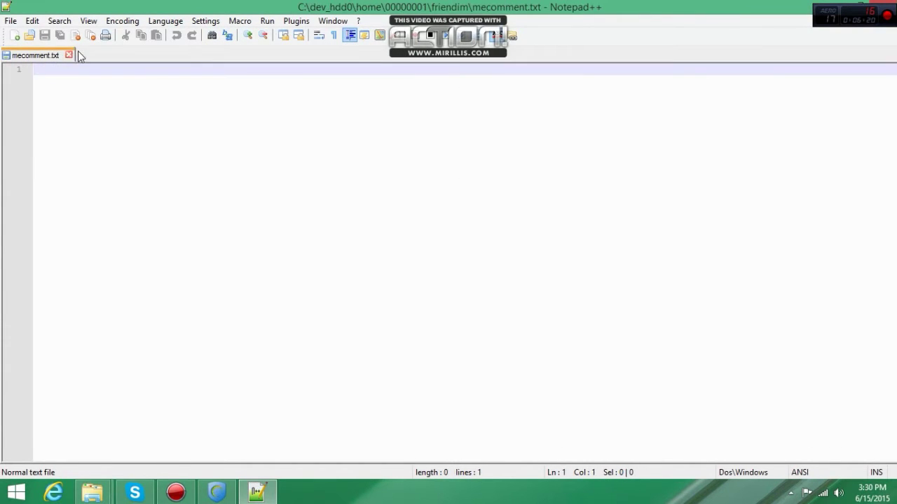
click(120, 22)
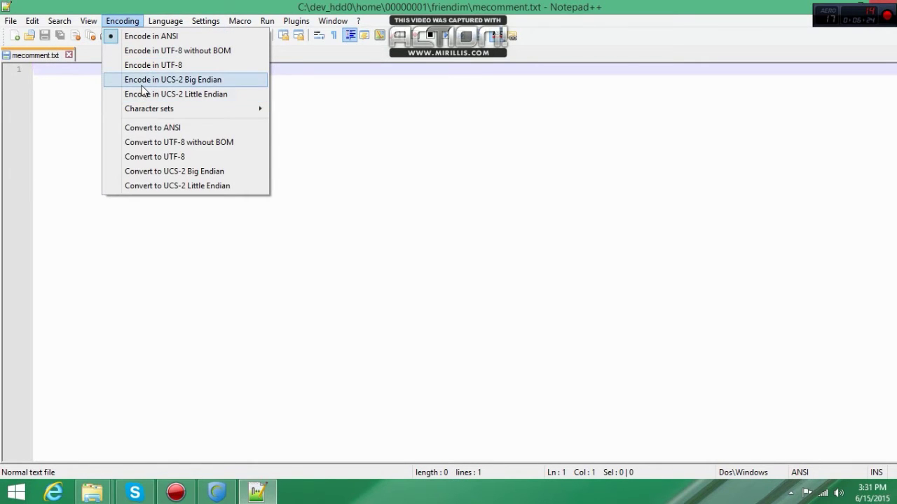
click(68, 89)
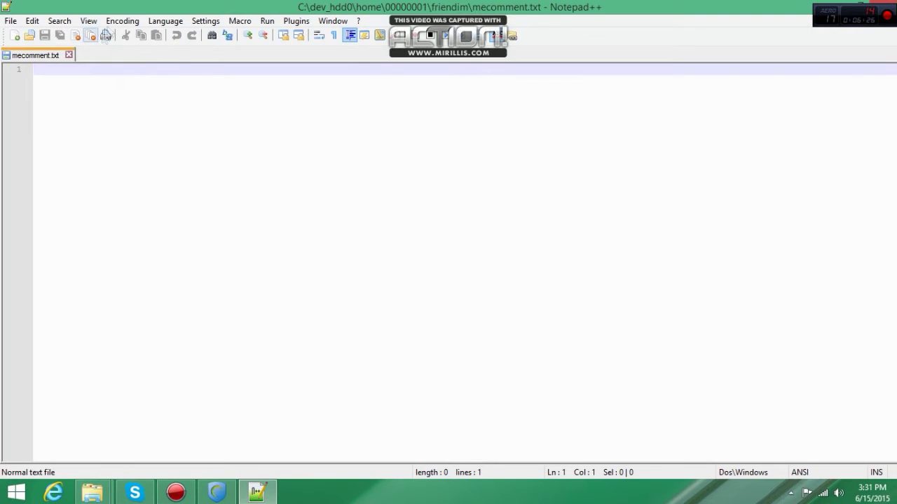
click(122, 20)
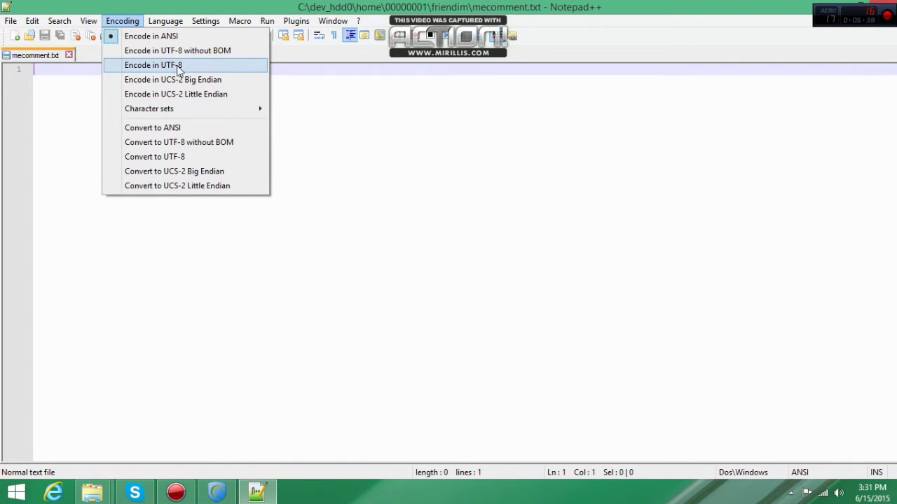
key(Escape)
click(141, 66)
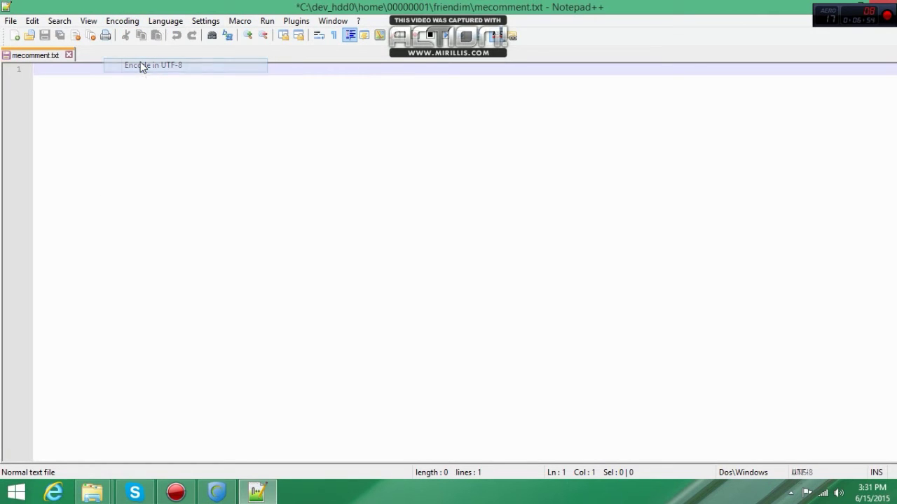
Save the empty document in the friendim folder as mecomment.dat, with the file type set to All types.
click(165, 21)
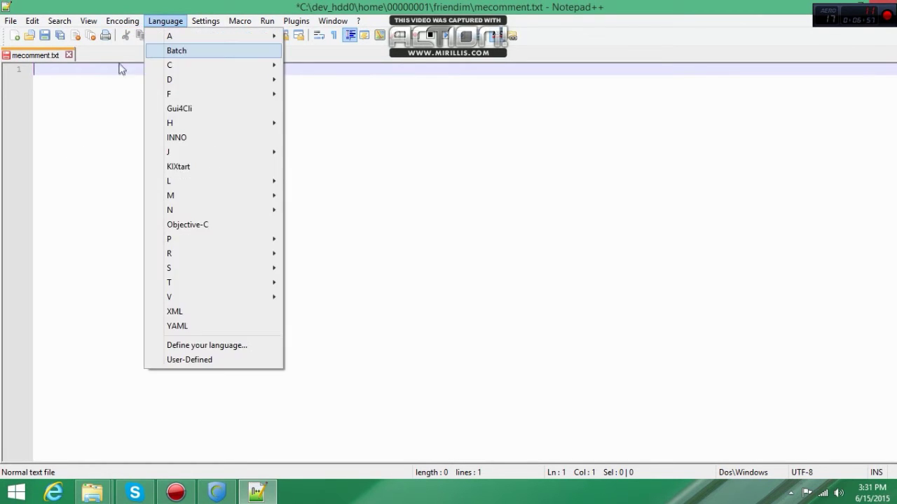
click(23, 22)
click(13, 21)
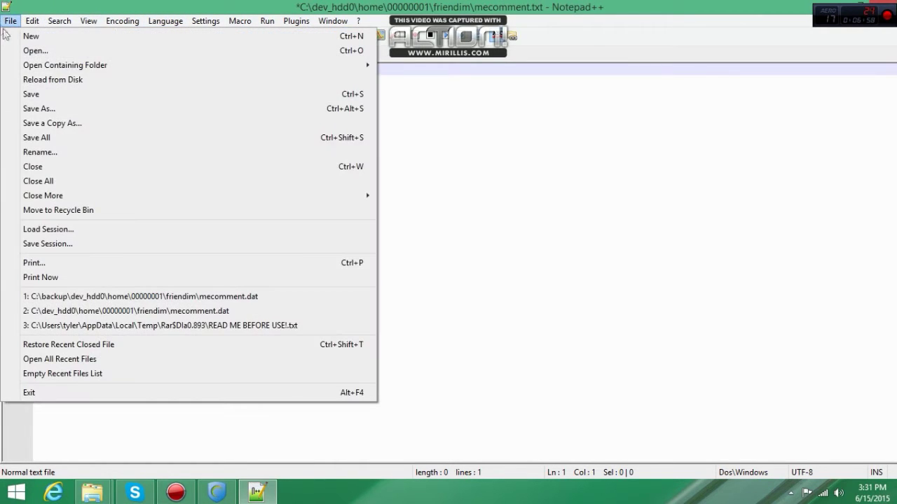
click(27, 106)
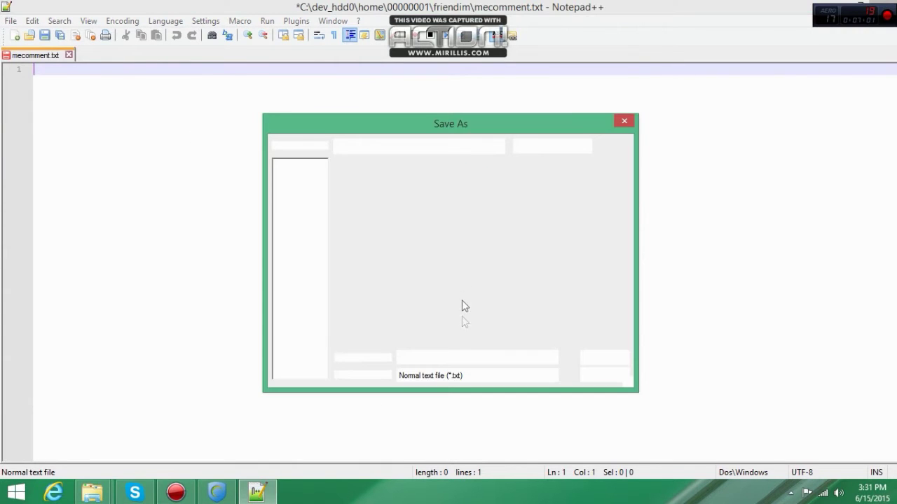
click(480, 374)
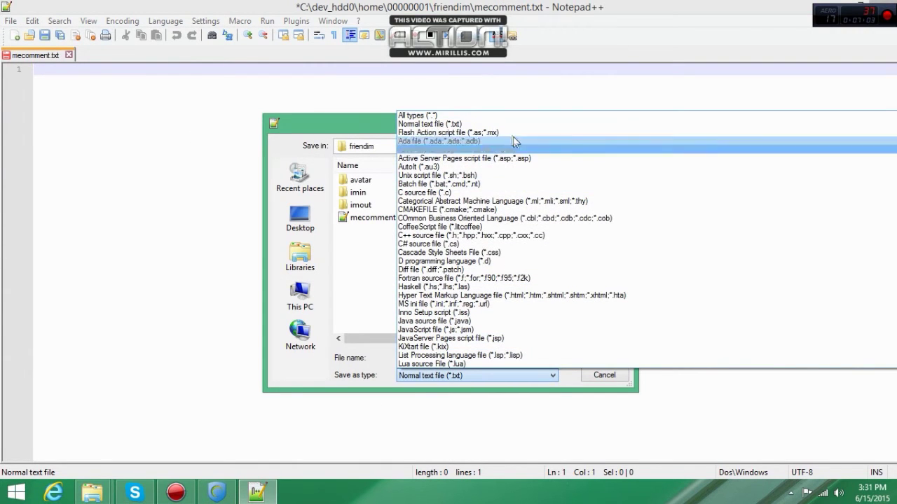
click(468, 112)
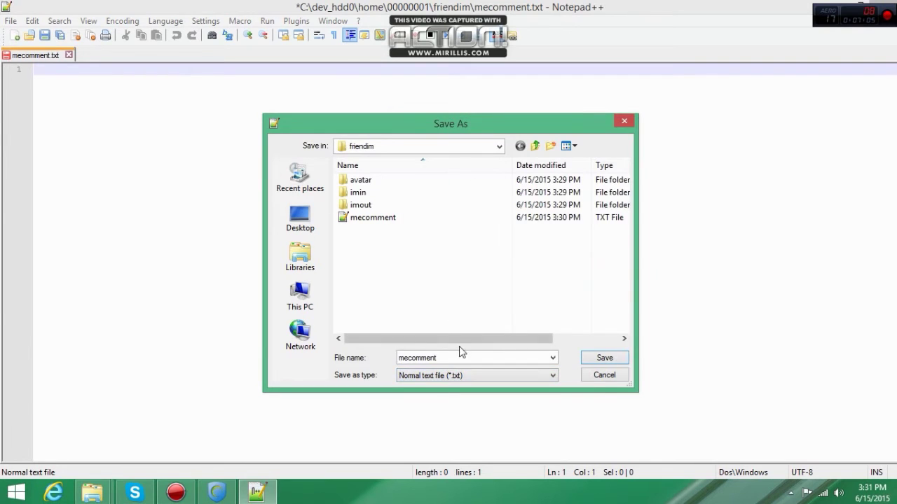
click(467, 375)
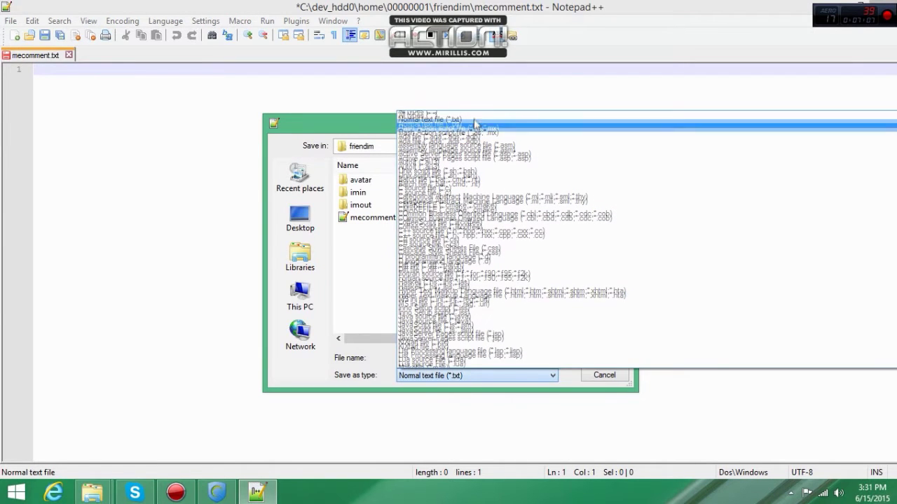
click(470, 117)
double_click(456, 362)
click(463, 356)
text(.d)
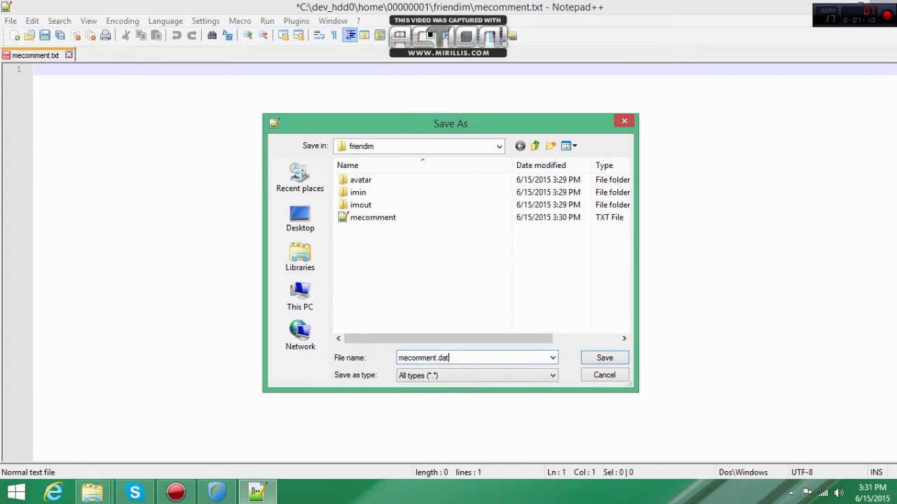
text(at)
click(604, 359)
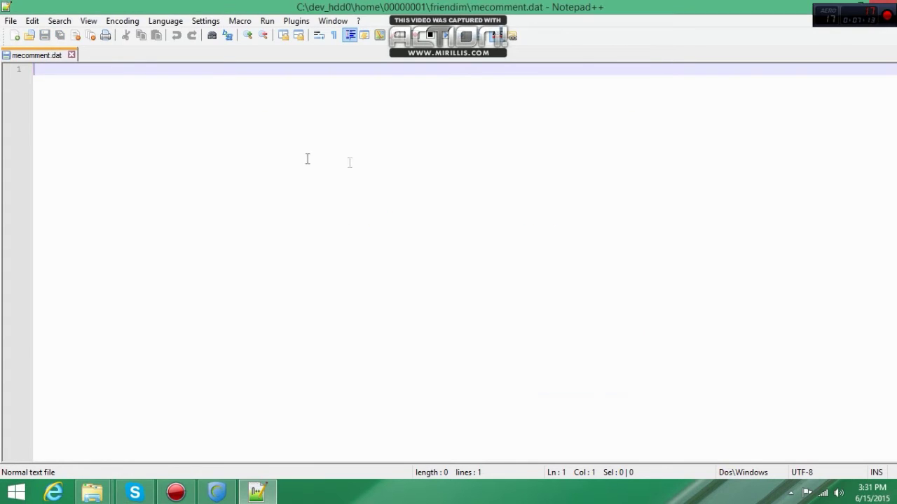
right_click(156, 74)
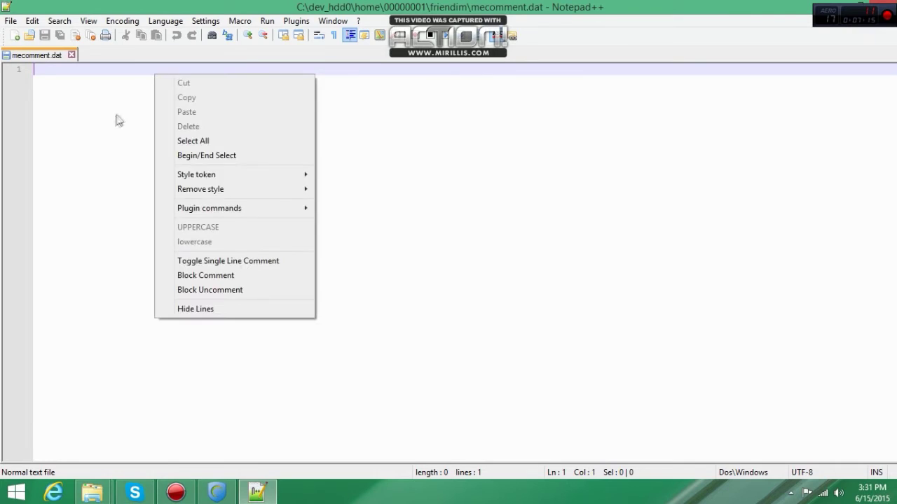
click(116, 120)
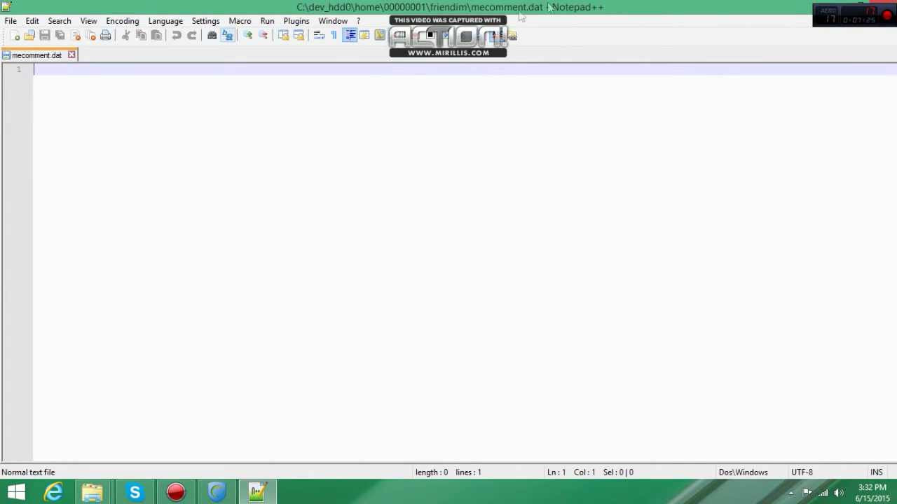
Close Notepad++ and delete the leftover mecomment TXT file from the friendim folder, keeping the DAT file.
click(887, 6)
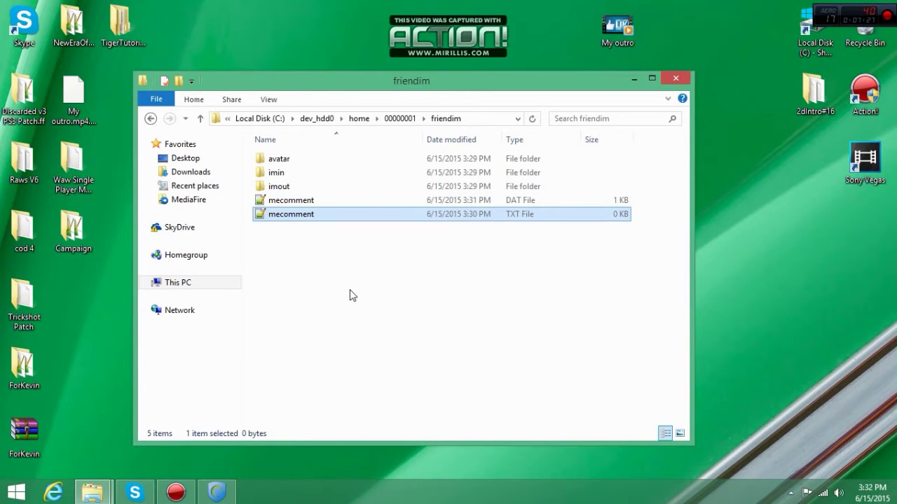
click(313, 250)
click(367, 216)
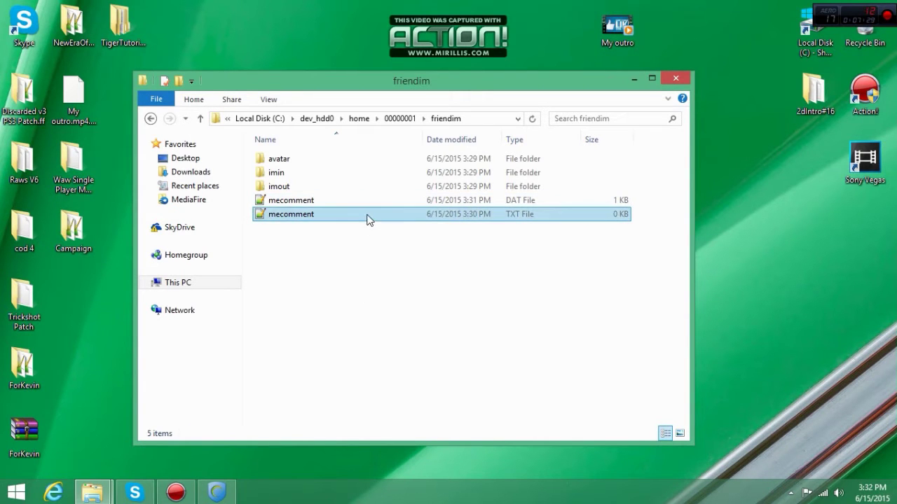
key(Delete)
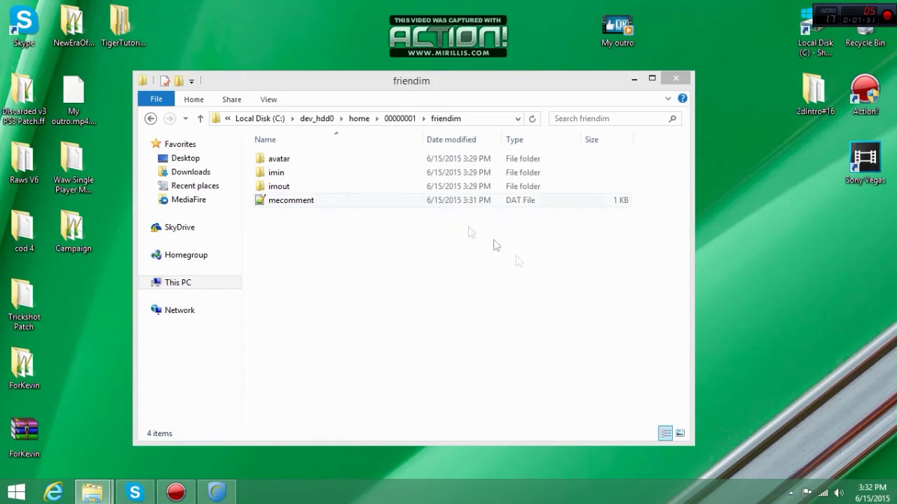
Go to dev_hdd0\game\BLUS30377\USRDIR and look over the game files there, including patch.ff and patch_mp.ff.
click(150, 119)
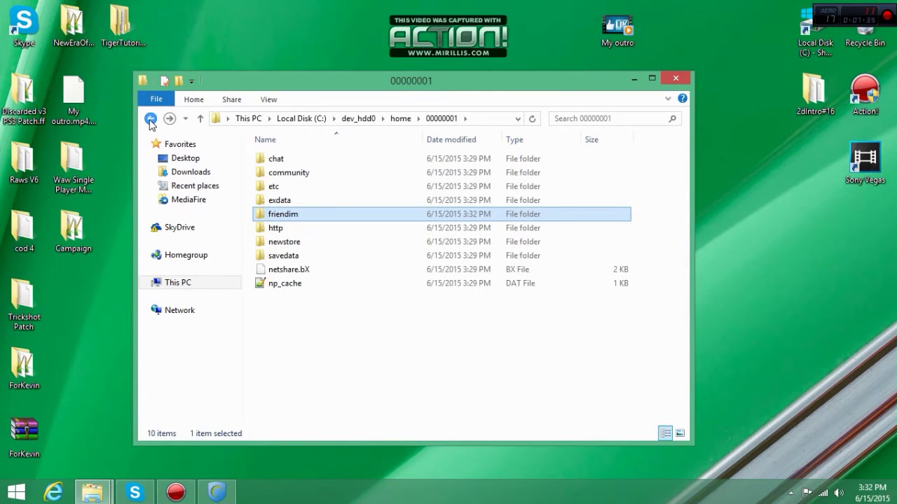
click(150, 119)
click(149, 119)
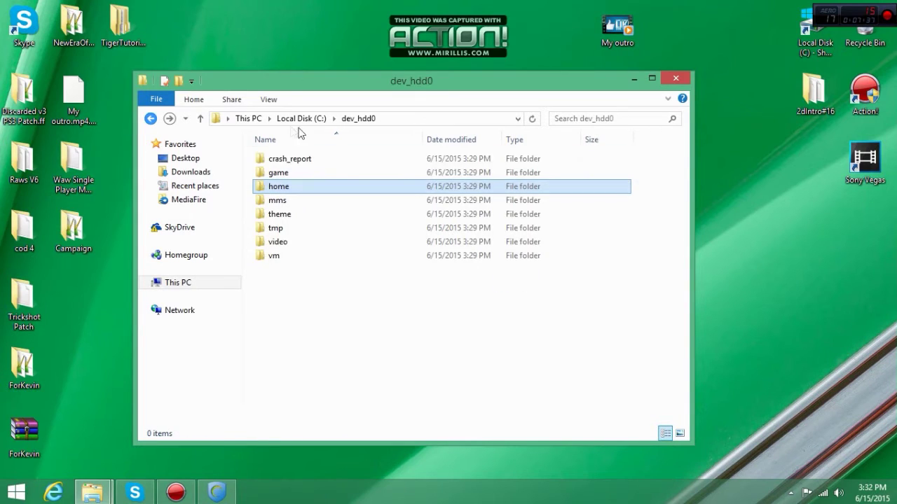
double_click(326, 176)
drag(314, 215, 344, 140)
double_click(315, 161)
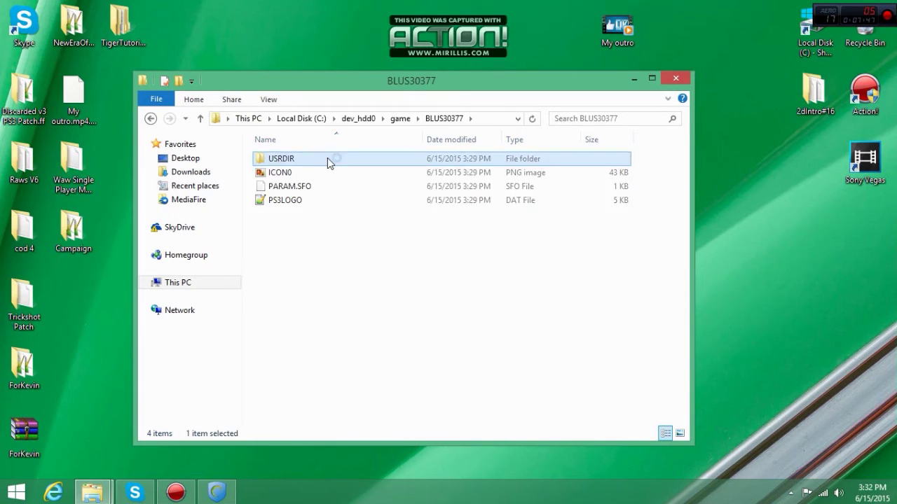
double_click(327, 159)
drag(306, 280, 326, 150)
click(388, 329)
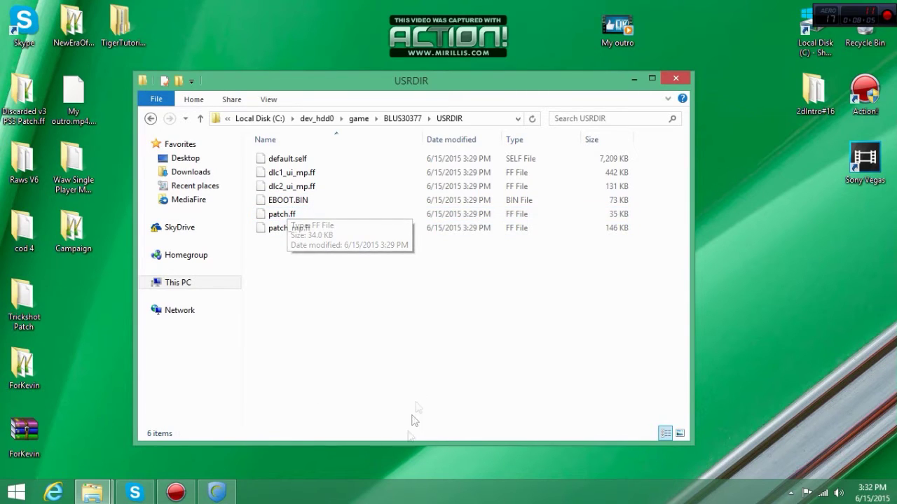
drag(405, 310, 429, 233)
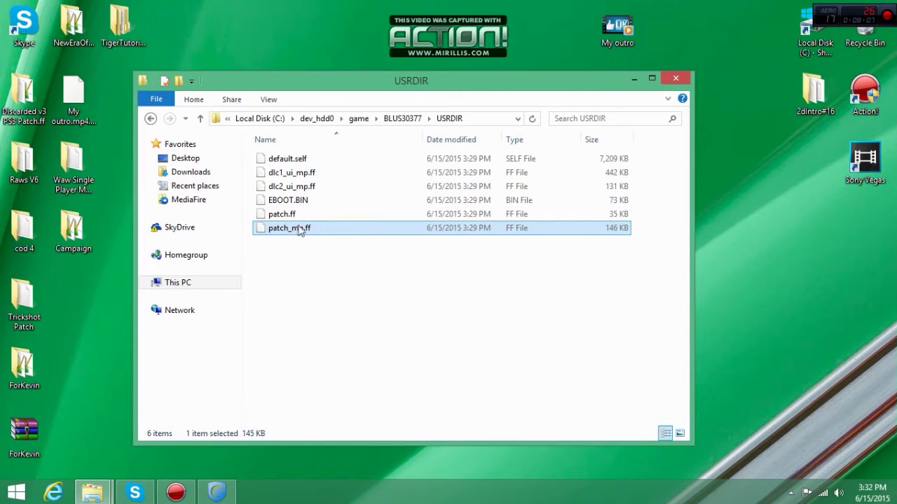
click(402, 292)
Return to dev_hdd0, look inside its theme folder, and close the folder window.
click(150, 118)
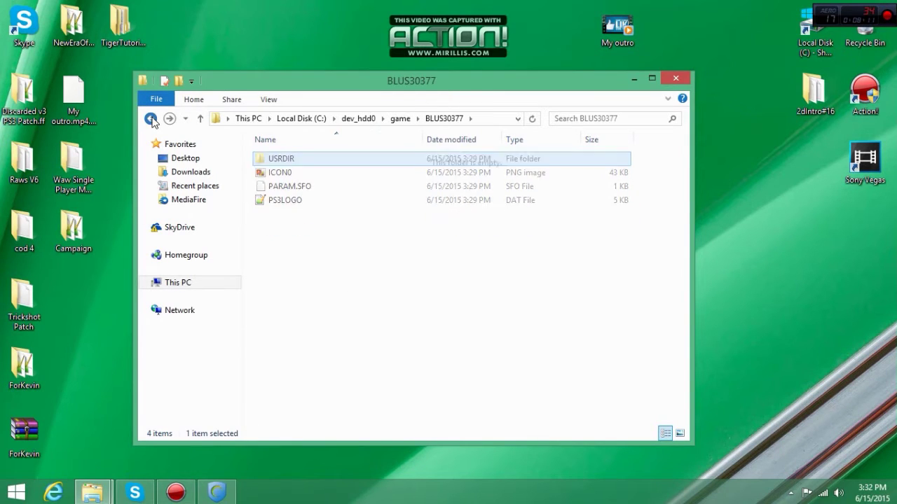
click(150, 119)
click(367, 255)
click(150, 118)
click(344, 315)
click(393, 256)
double_click(453, 216)
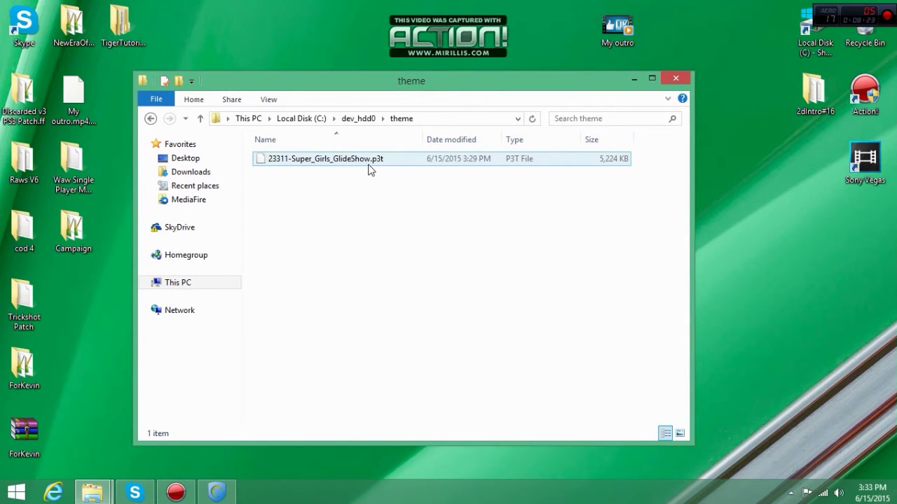
click(676, 78)
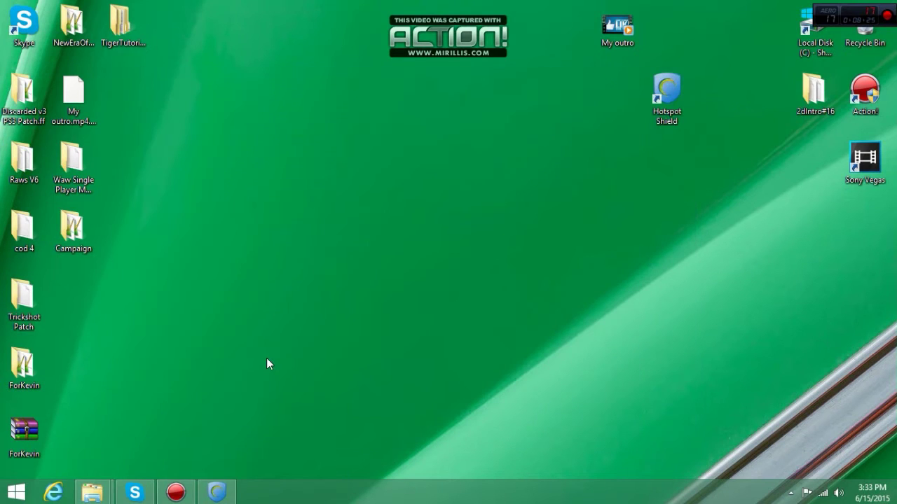
Open Internet Explorer and go to google.com.
click(65, 487)
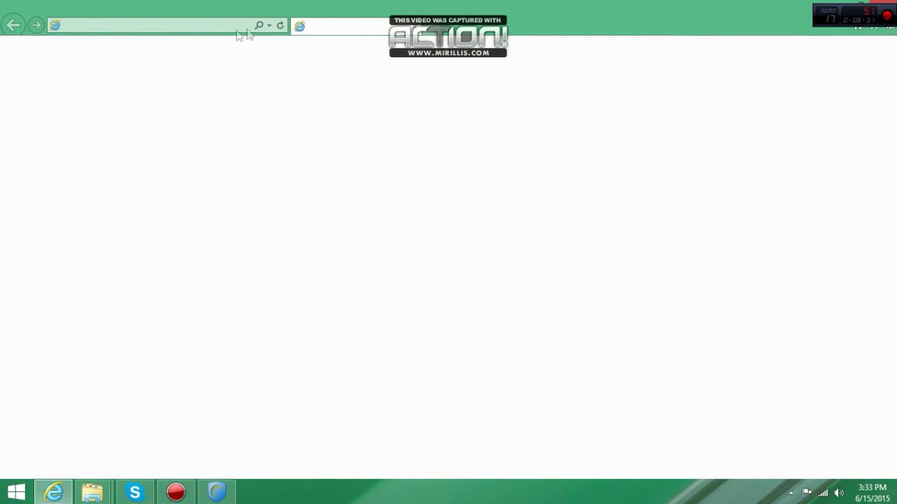
click(208, 27)
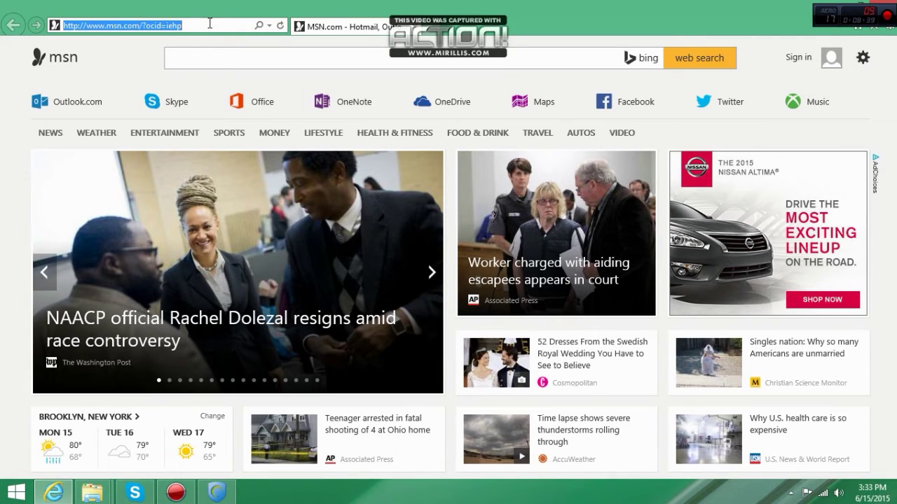
text(google.com/)
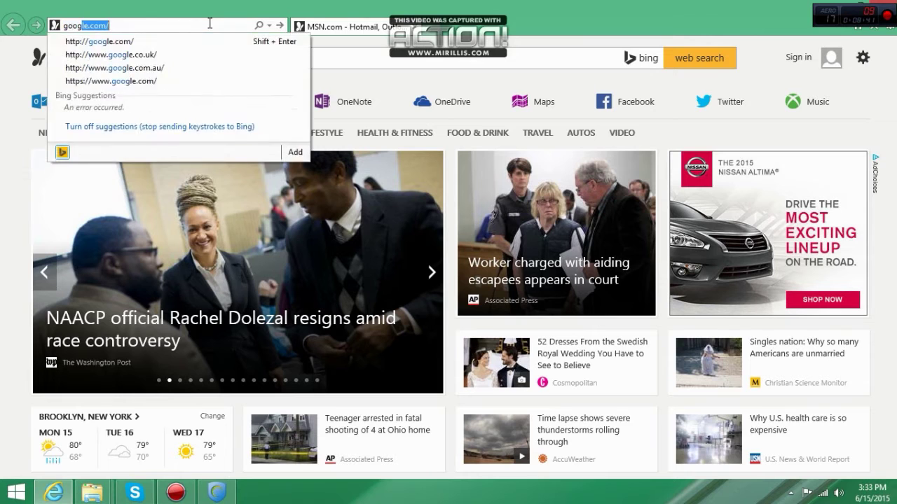
key(Return)
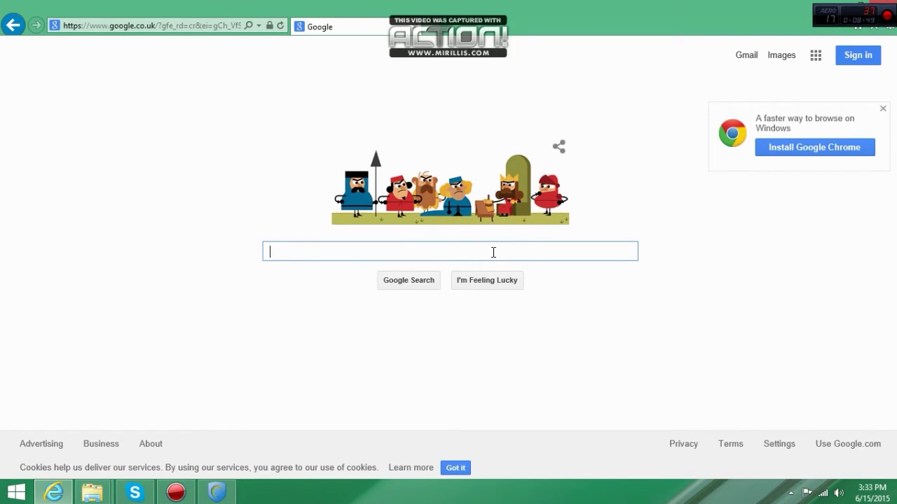
Search Google for "free ps3 themes" and open the ps3-themes.com website from the results.
text(fre)
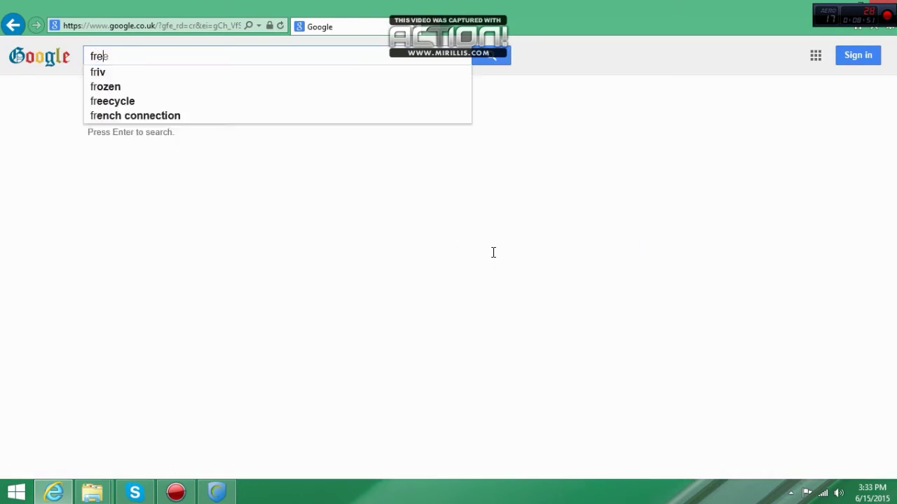
text(e ps3 themes)
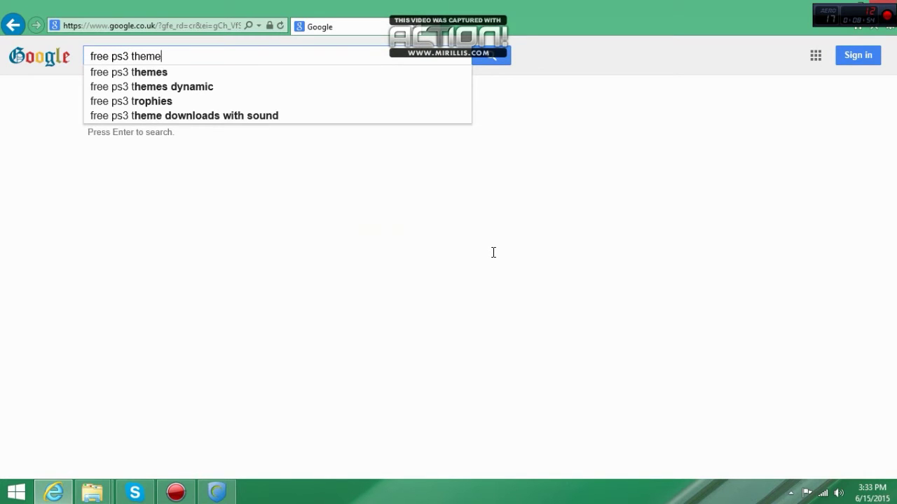
key(Return)
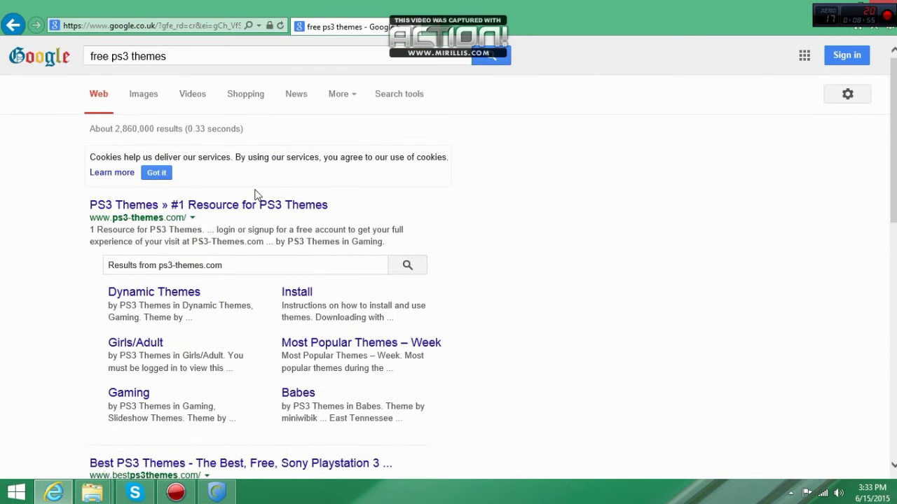
click(199, 207)
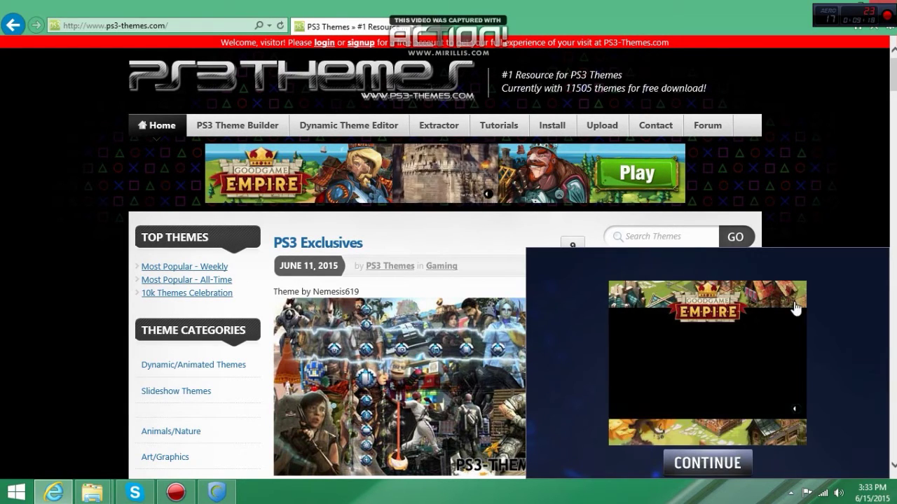
Browse the themes listed on the ps3-themes.com home page and open the PS3 Exclusives theme page.
scroll(795, 308, down, 10)
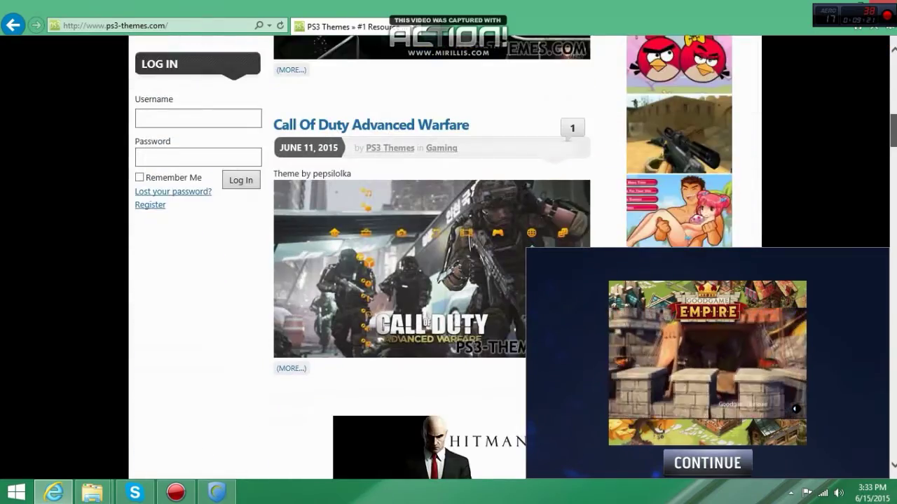
scroll(803, 145, down, 1)
scroll(804, 145, up, 1)
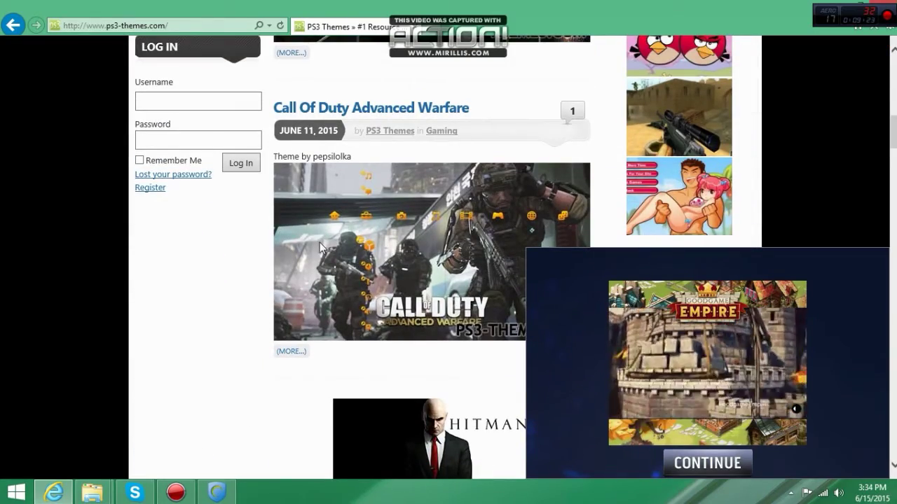
scroll(369, 180, down, 6)
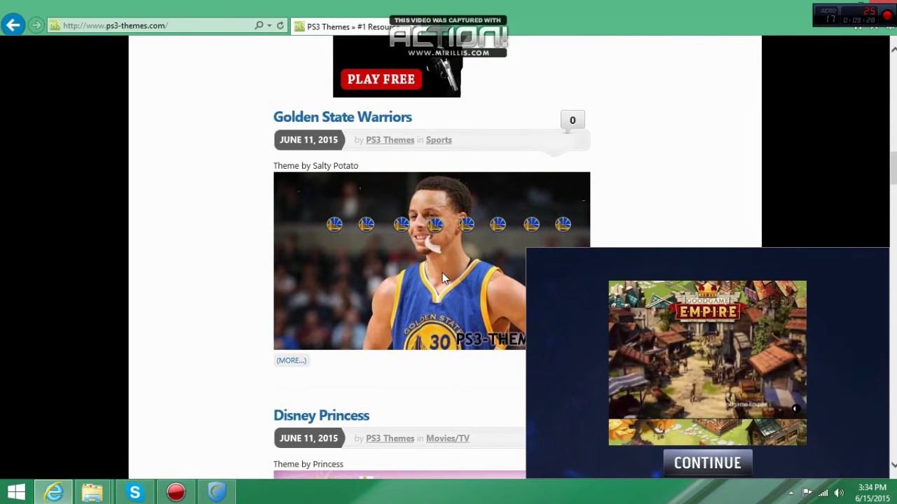
scroll(442, 219, down, 6)
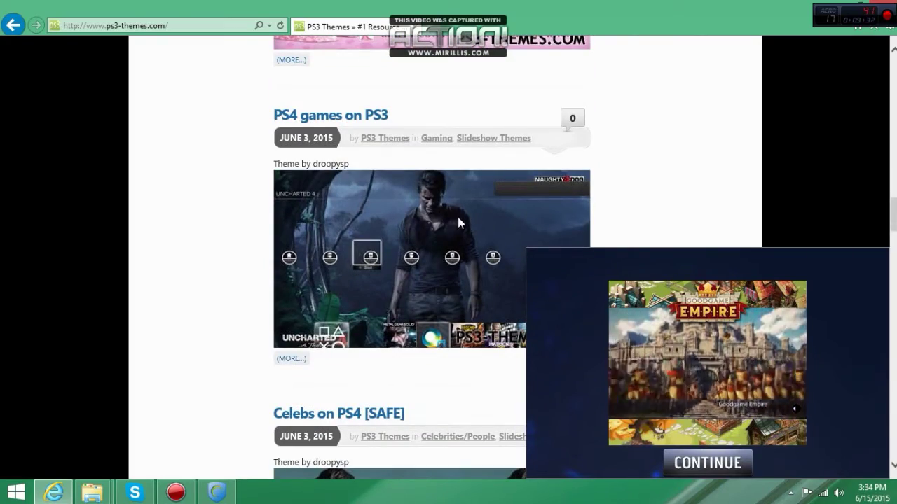
scroll(459, 234, down, 1)
scroll(457, 233, up, 2)
scroll(435, 226, down, 4)
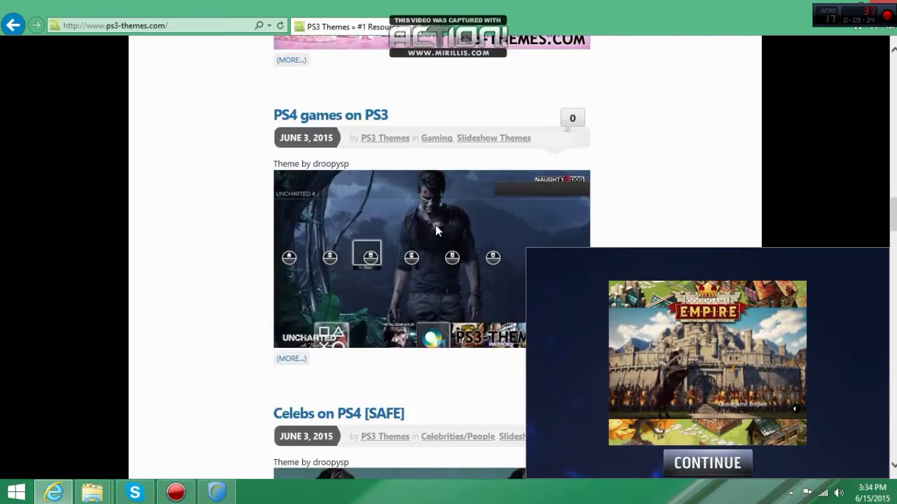
scroll(451, 181, down, 4)
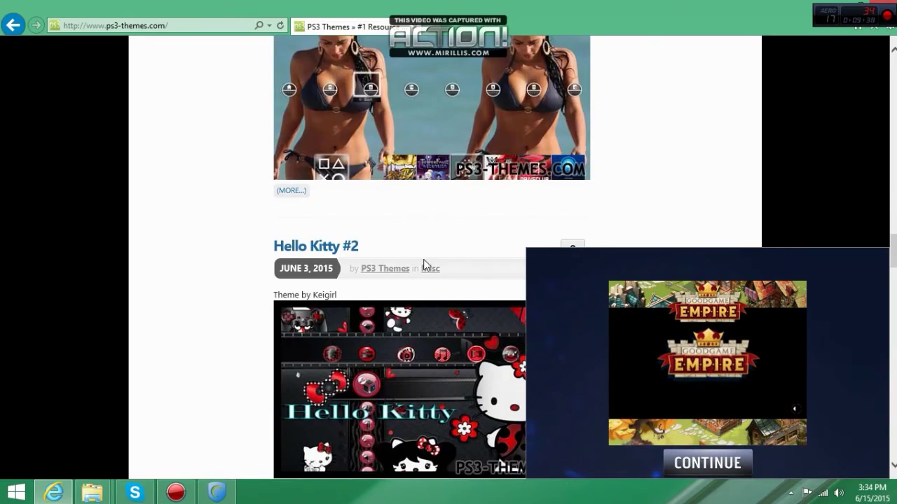
scroll(423, 264, down, 5)
scroll(423, 269, down, 8)
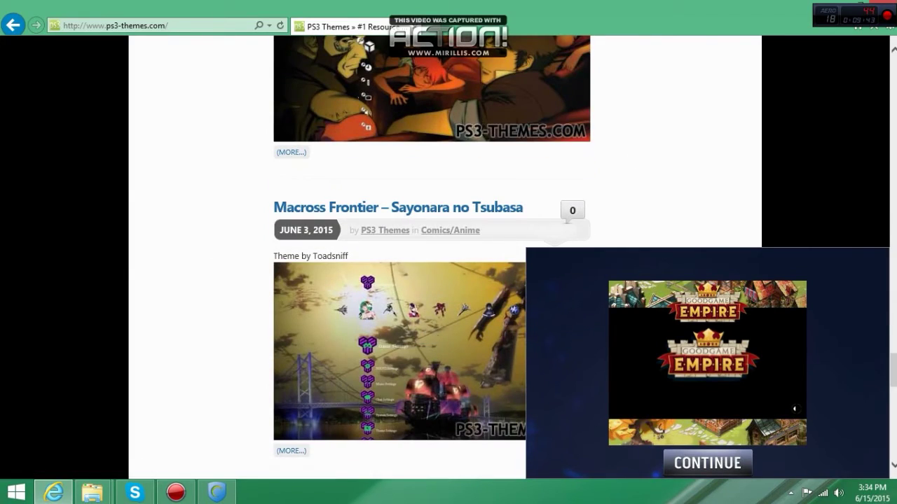
scroll(432, 258, up, 8)
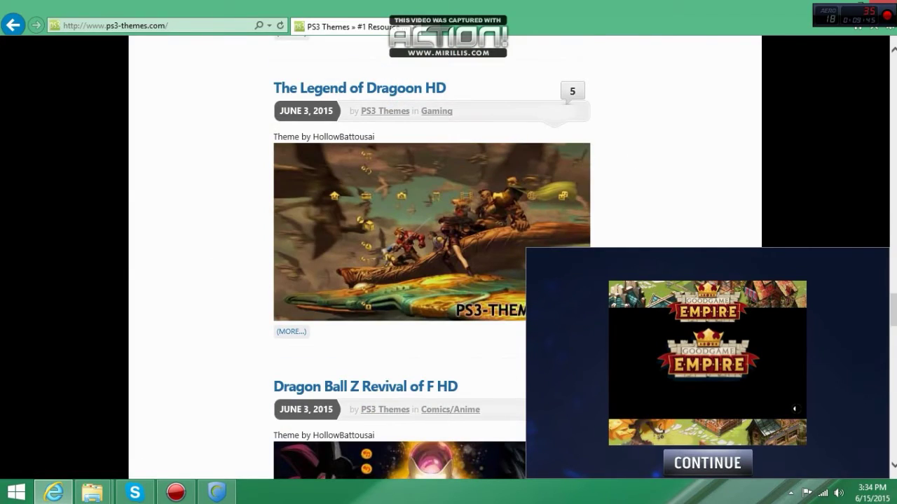
scroll(445, 258, up, 15)
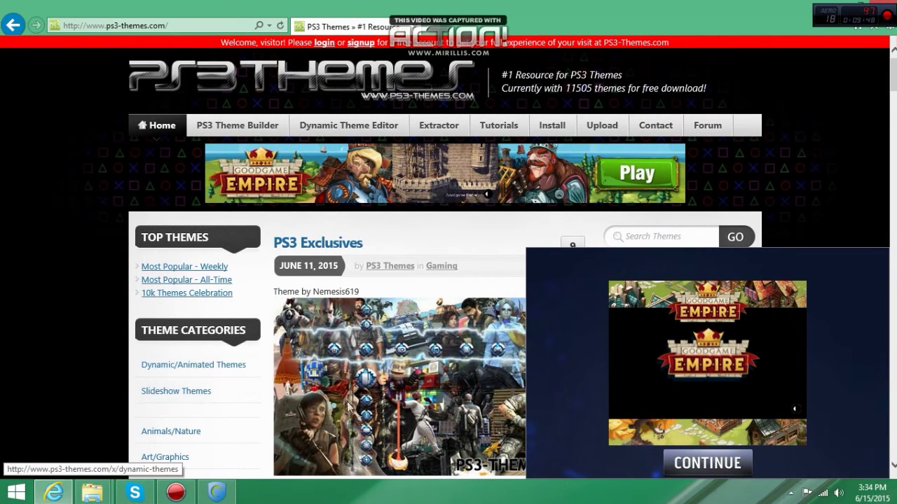
scroll(348, 406, down, 2)
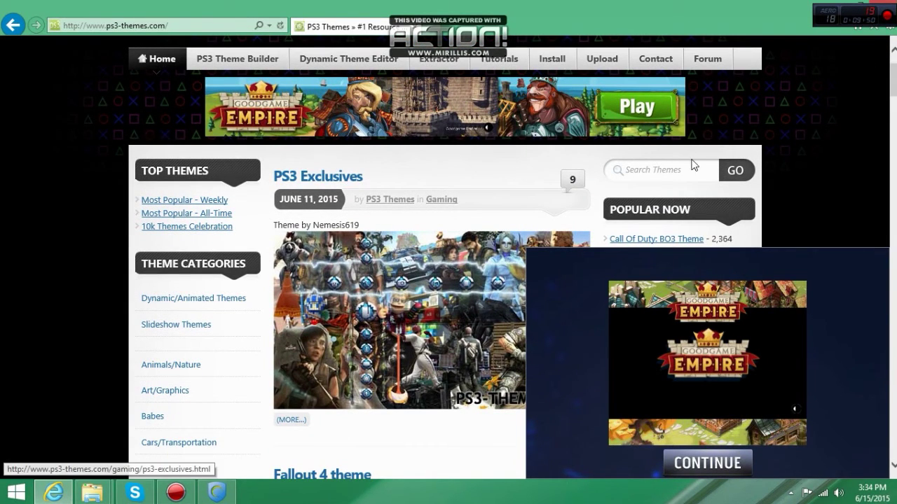
click(283, 284)
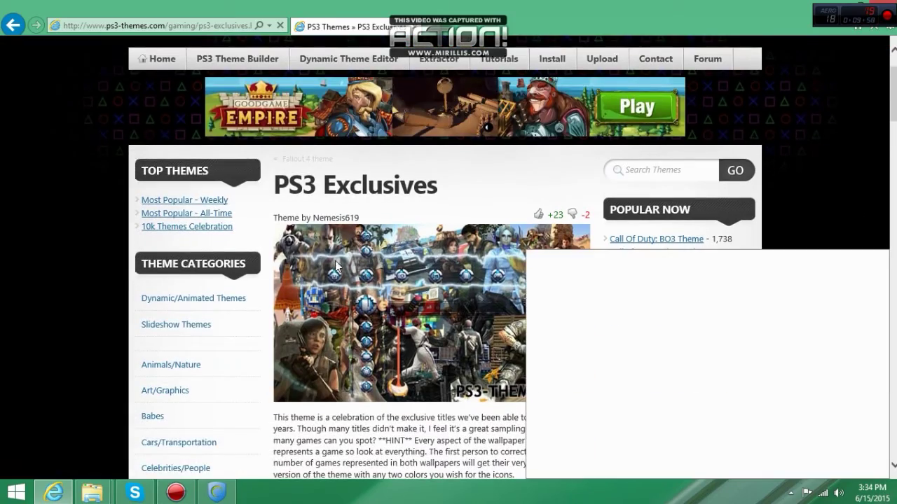
Request the download of the PS3 Exclusives theme file 24438-PS3_Exclusives.p3t and dismiss the prompt without saving.
scroll(449, 284, down, 5)
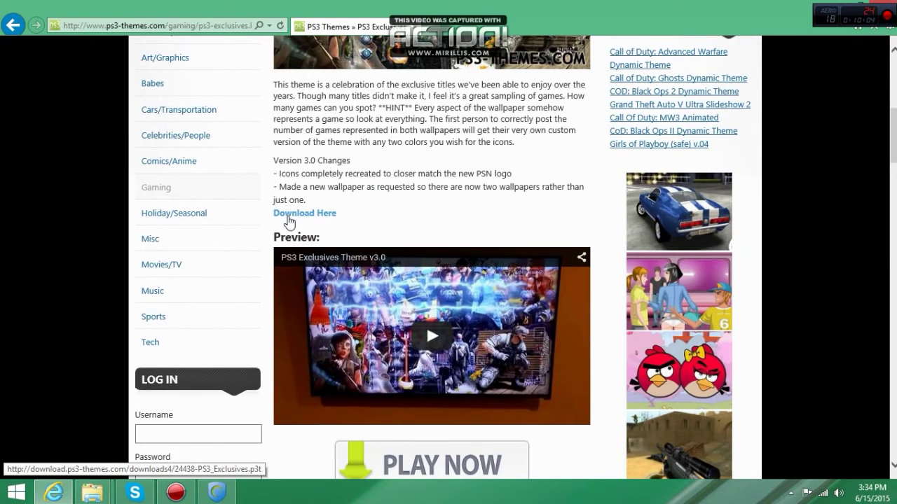
click(289, 214)
scroll(449, 190, up, 1)
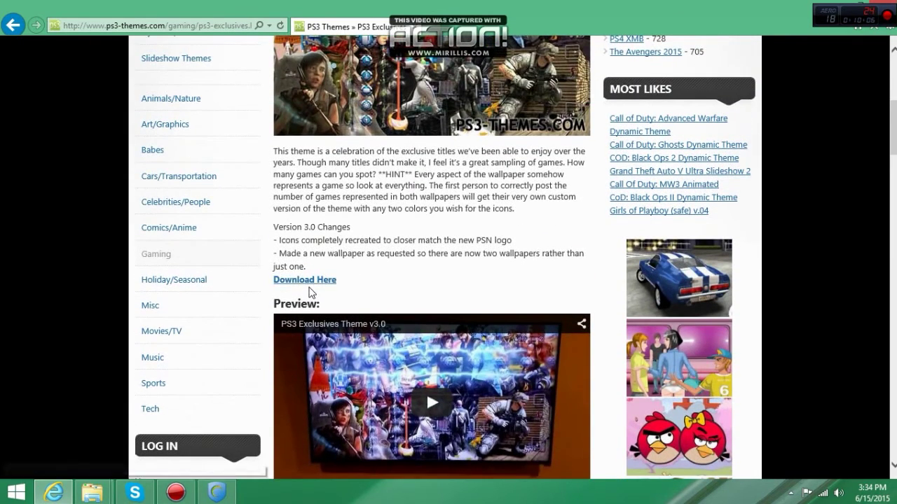
right_click(312, 281)
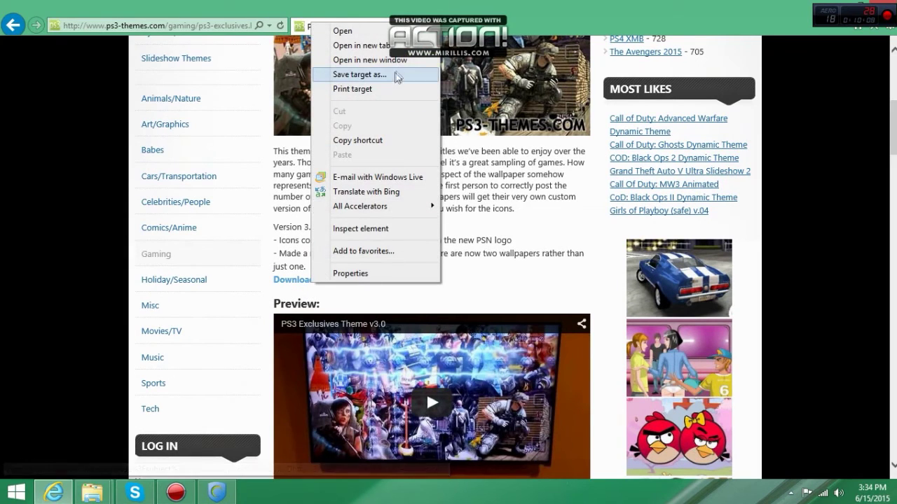
click(322, 31)
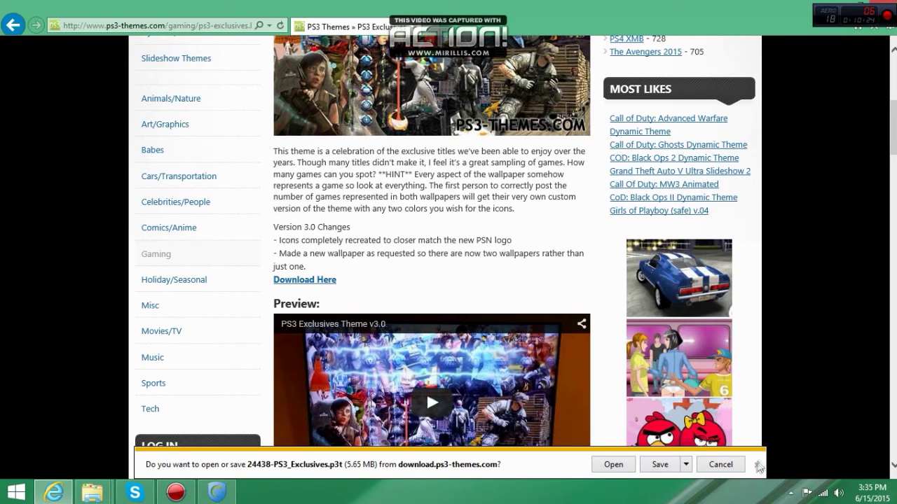
click(758, 467)
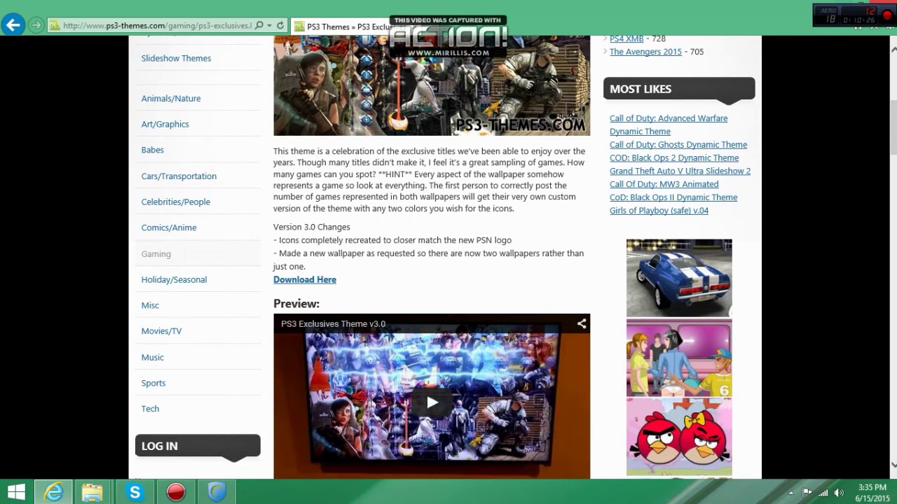
Close the browser and check the contents of the Downloads folder on the computer.
click(849, 7)
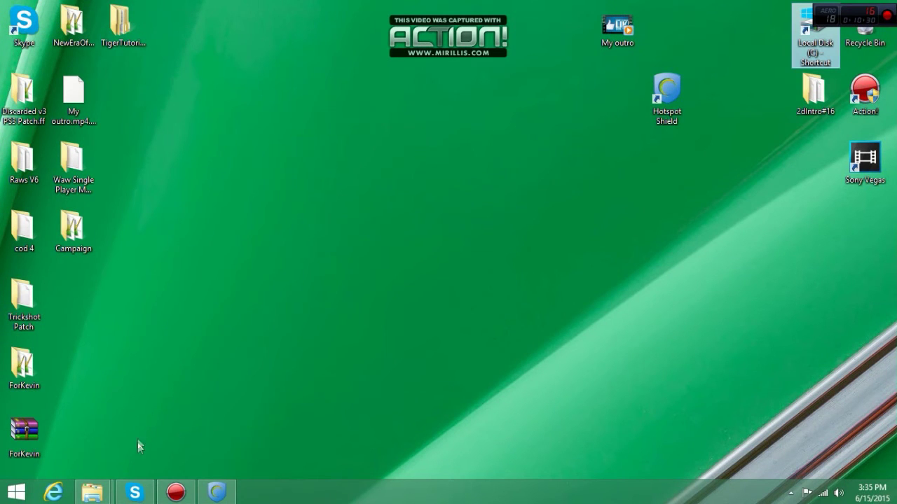
key(Return)
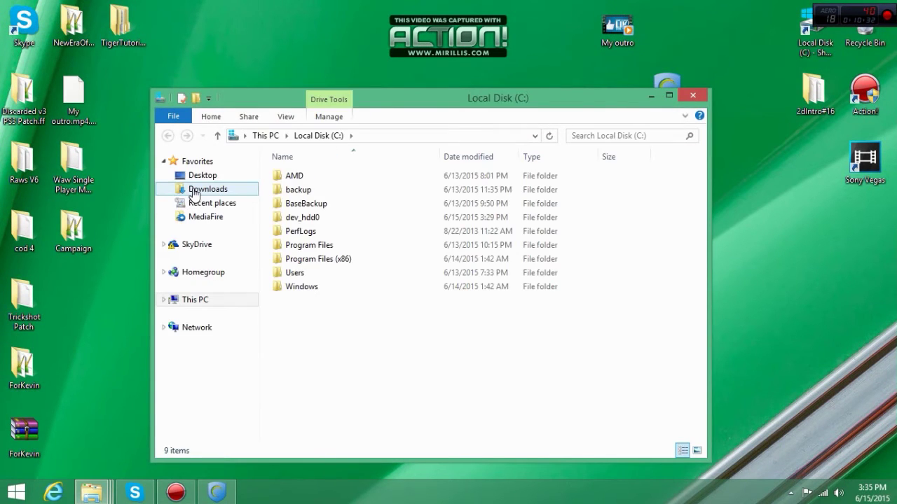
click(194, 190)
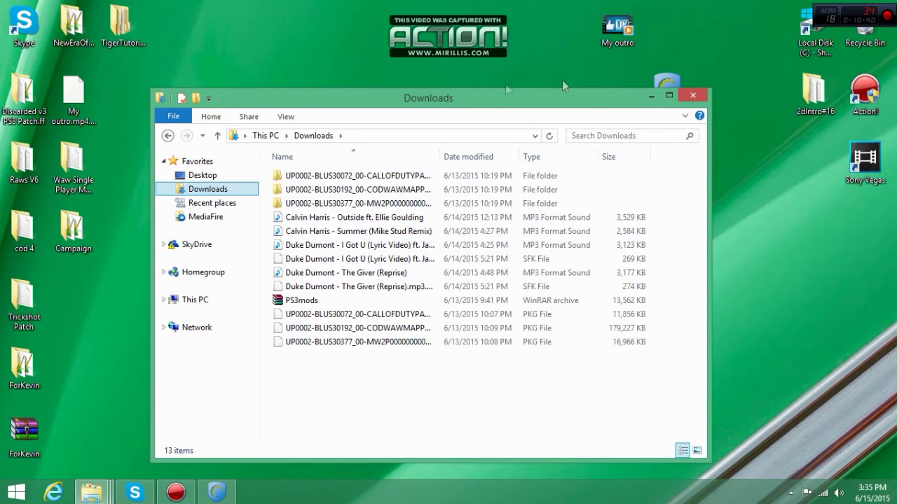
click(690, 94)
Look at the theme file in the theme folder of dev_hdd0 and go back to the dev_hdd0 folder.
mouse_move(92, 495)
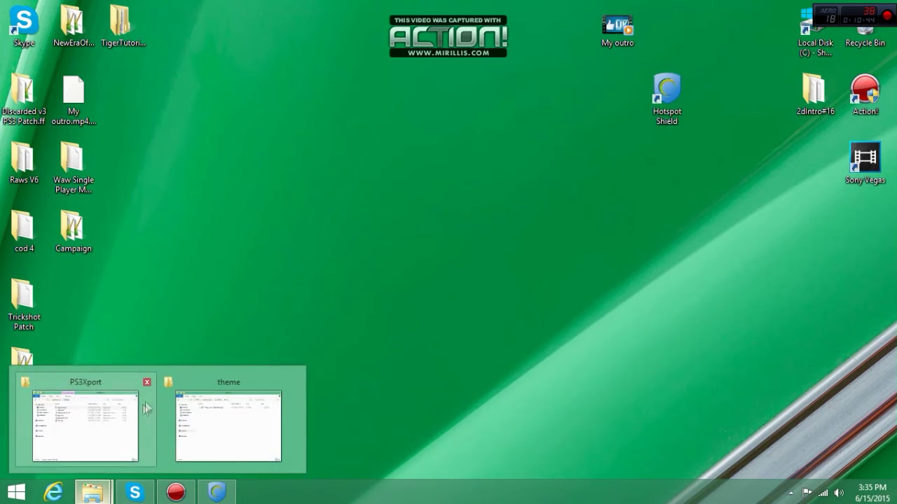
click(250, 407)
right_click(394, 231)
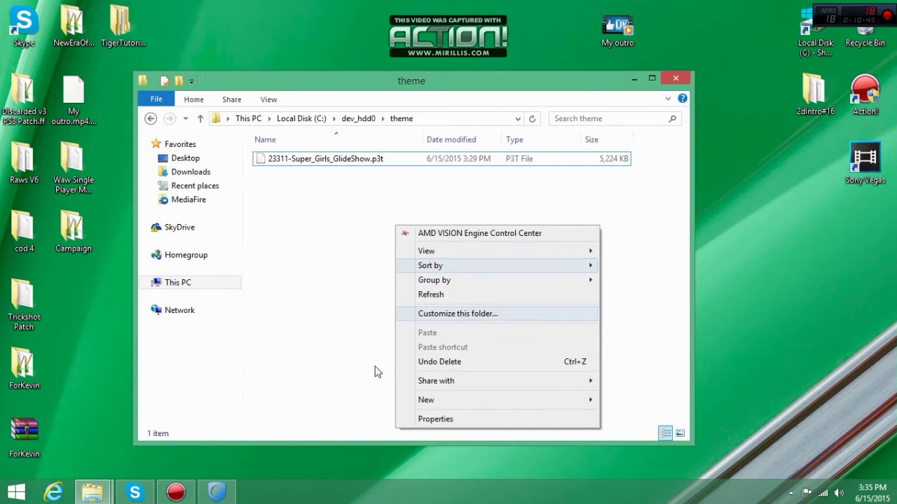
click(284, 265)
click(511, 154)
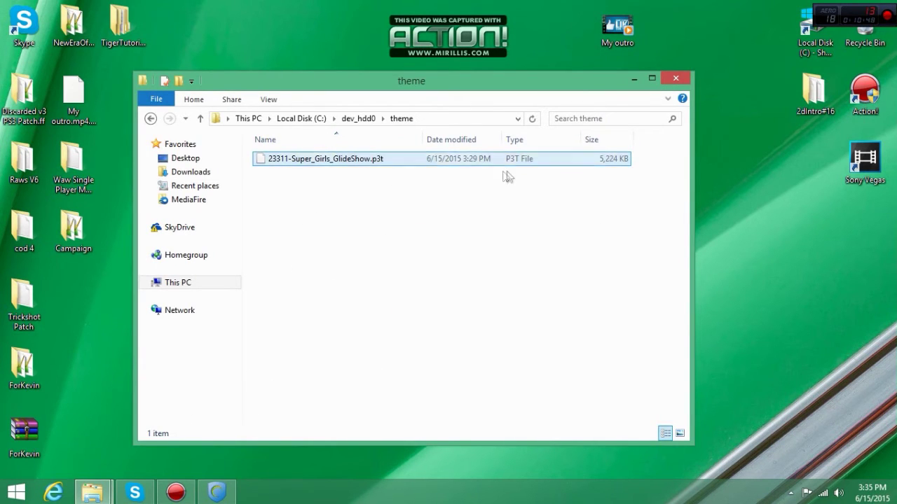
click(411, 173)
click(151, 119)
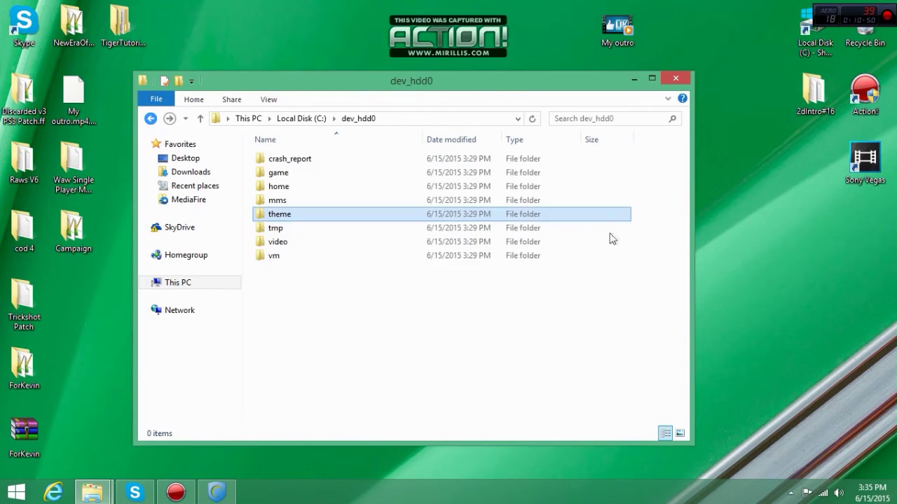
click(416, 357)
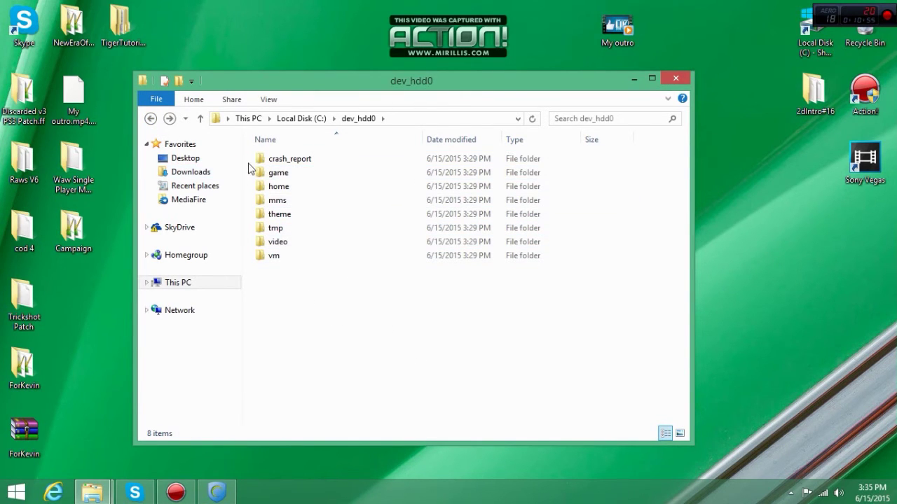
Create a folder named ModdedBackup in the root of Local Disk (C:).
mouse_move(254, 169)
mouse_down()
mouse_move(335, 274)
mouse_move(252, 166)
mouse_up()
click(151, 119)
click(350, 326)
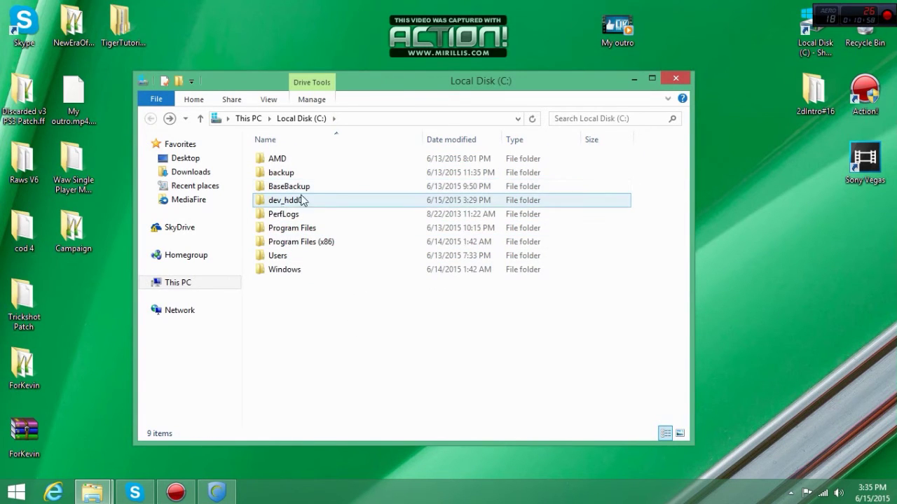
right_click(335, 341)
mouse_move(448, 310)
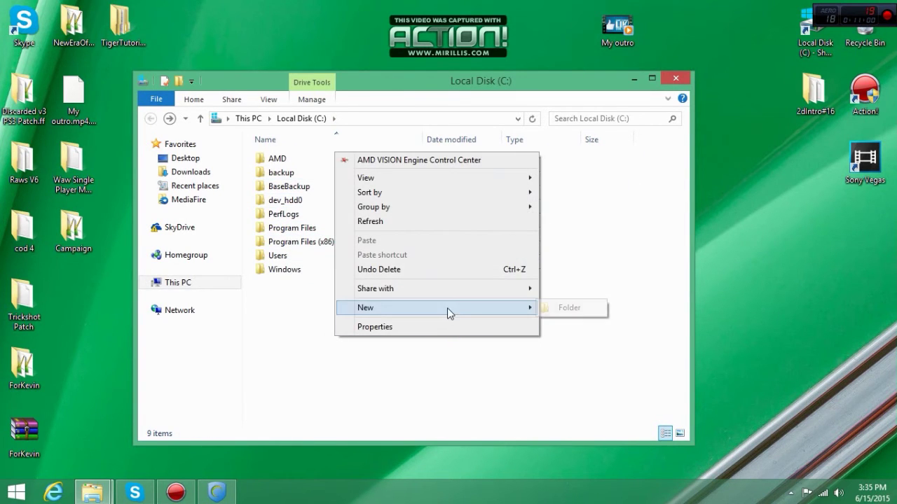
click(549, 309)
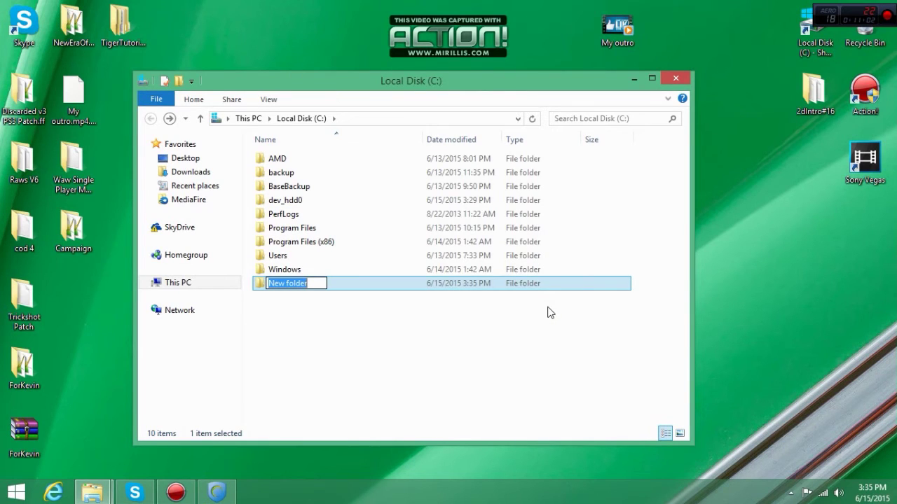
text(H)
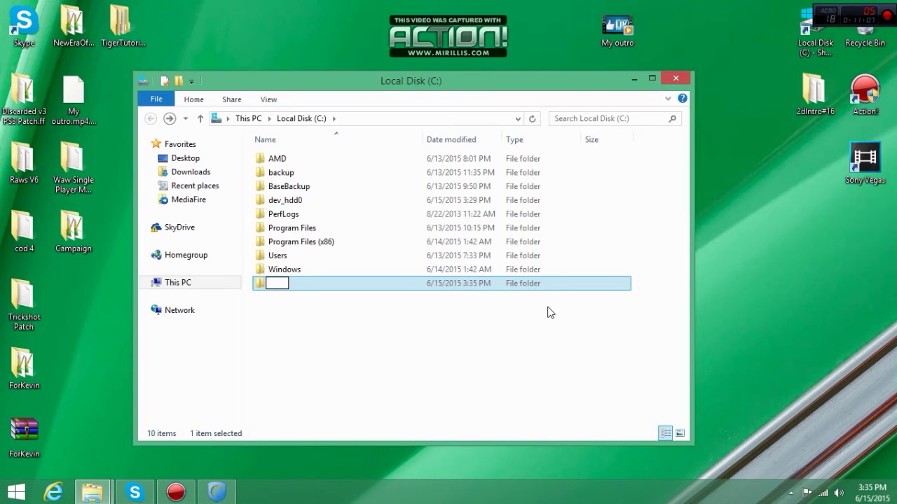
text(ith)
text(ModdedBackup)
key(Return)
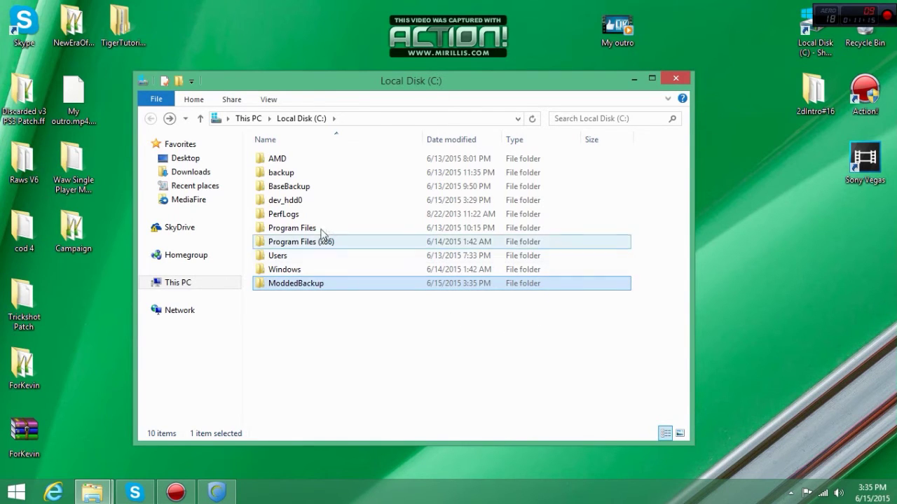
Move the dev_hdd0 folder into ModdedBackup, check inside the destination folder and close the file window.
click(315, 201)
drag(293, 202, 293, 284)
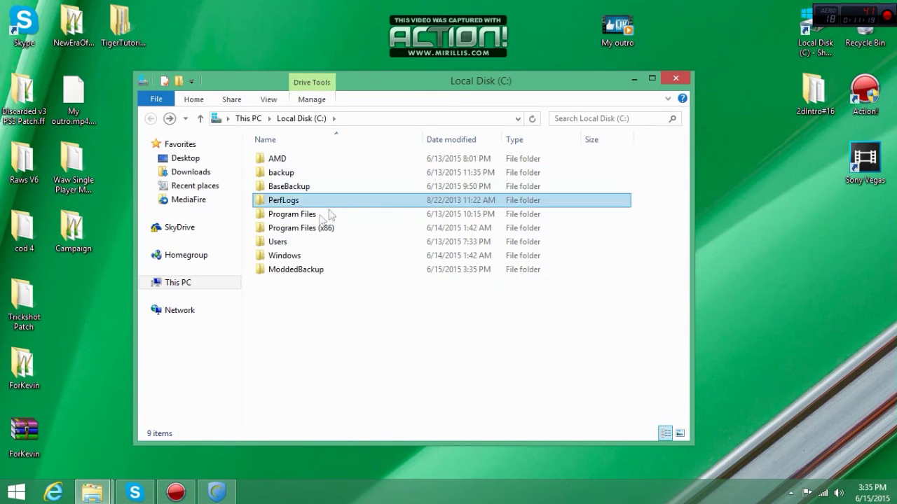
double_click(315, 272)
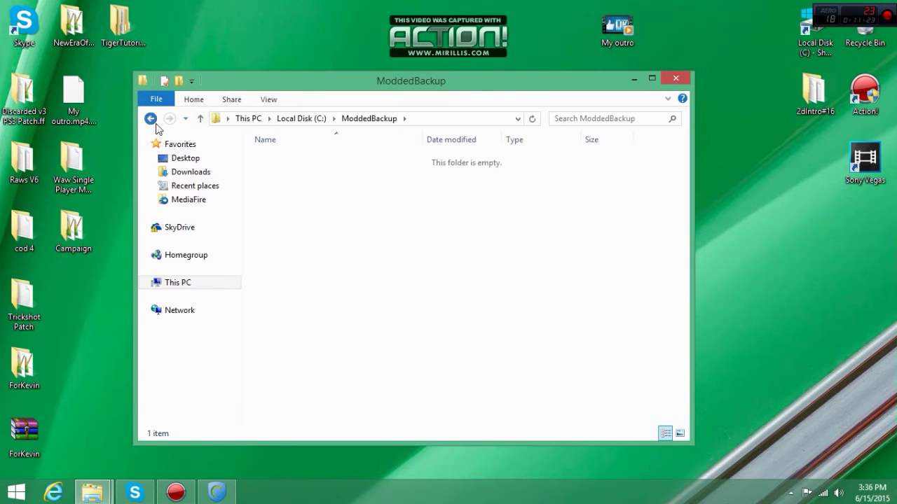
click(151, 120)
click(675, 77)
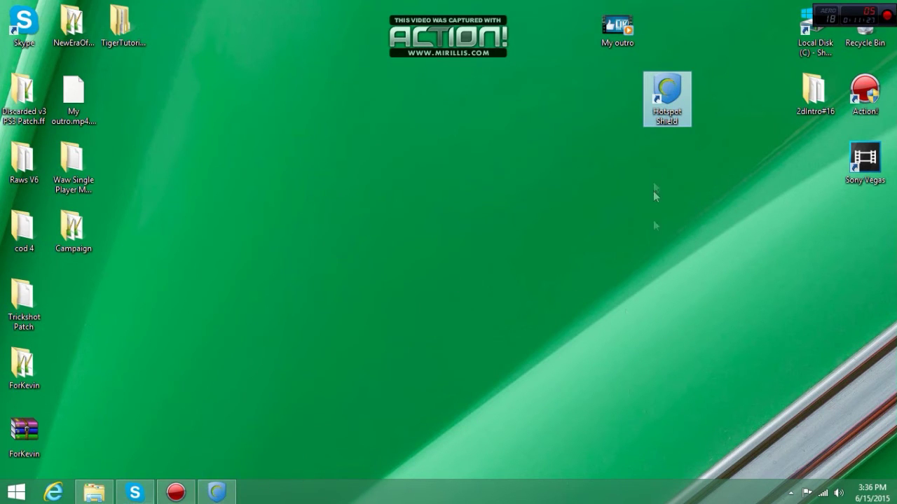
Launch aps3xportgui from the PS3Xport folder in TigerTutorials and select the Create a Backup operation.
click(547, 220)
double_click(133, 35)
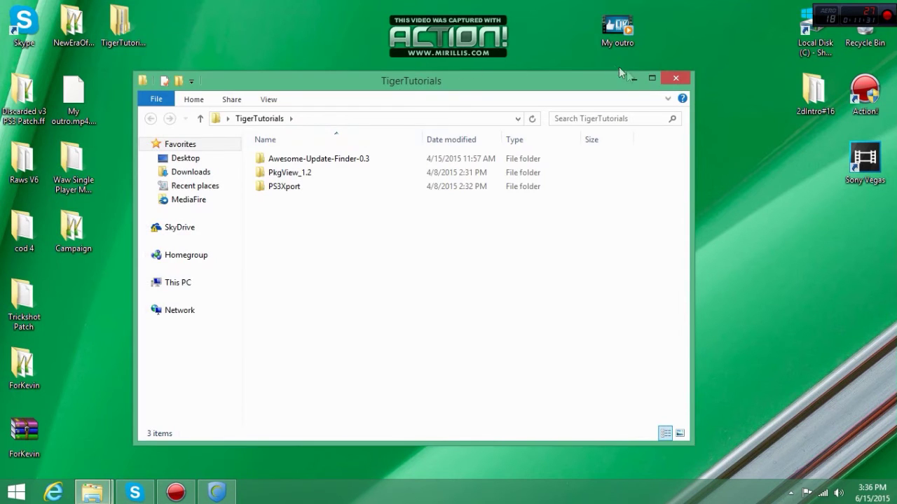
click(632, 78)
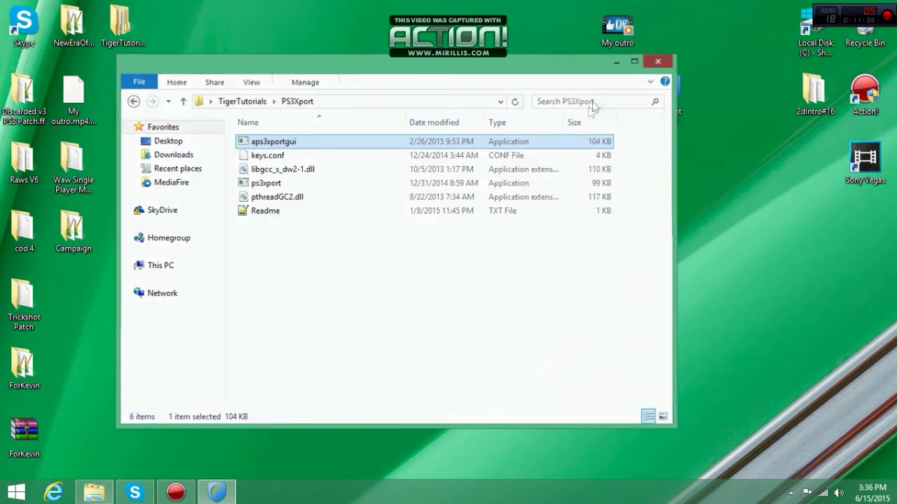
click(616, 61)
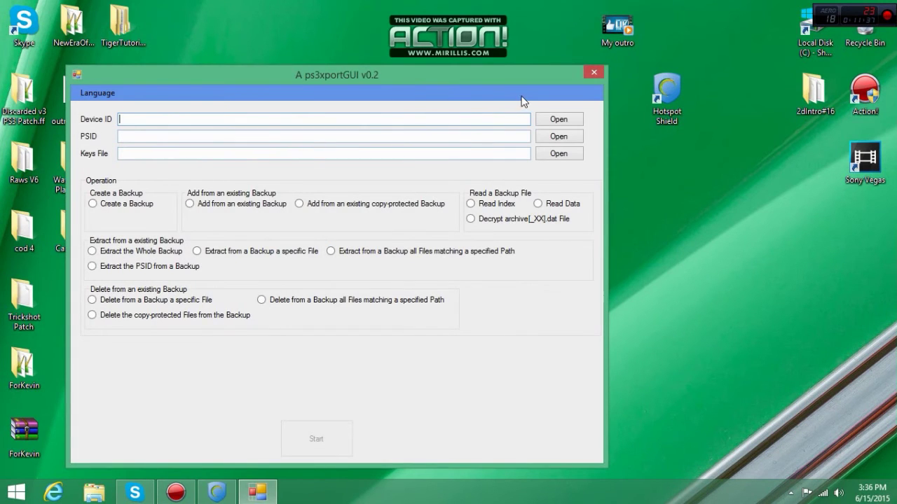
drag(521, 71, 587, 67)
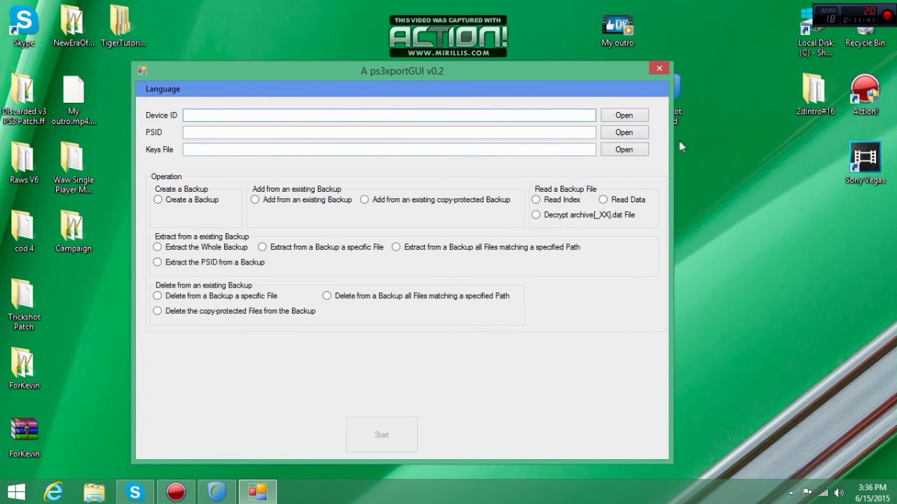
click(158, 200)
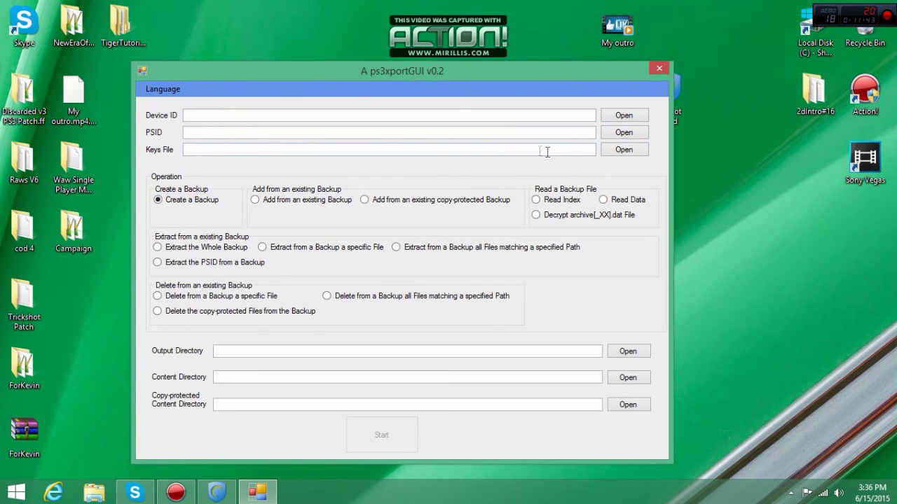
Load psid.bin from the Documents folder as the PSID file.
click(622, 136)
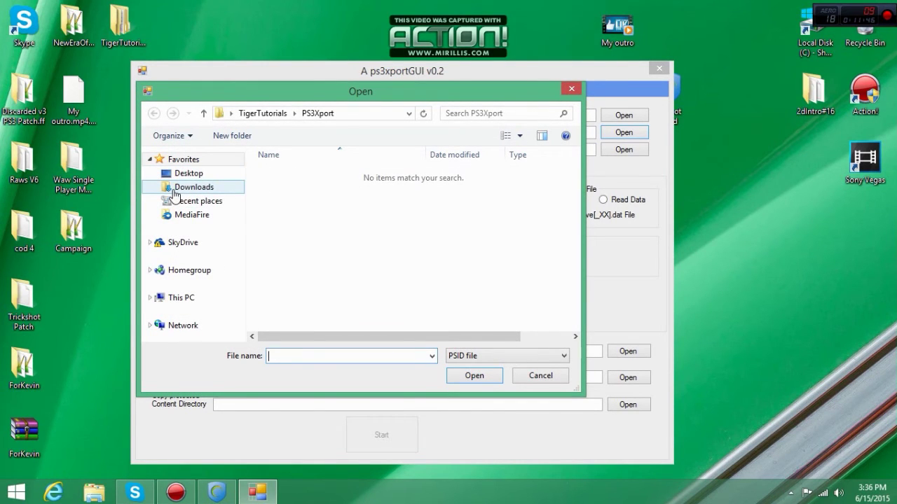
click(187, 173)
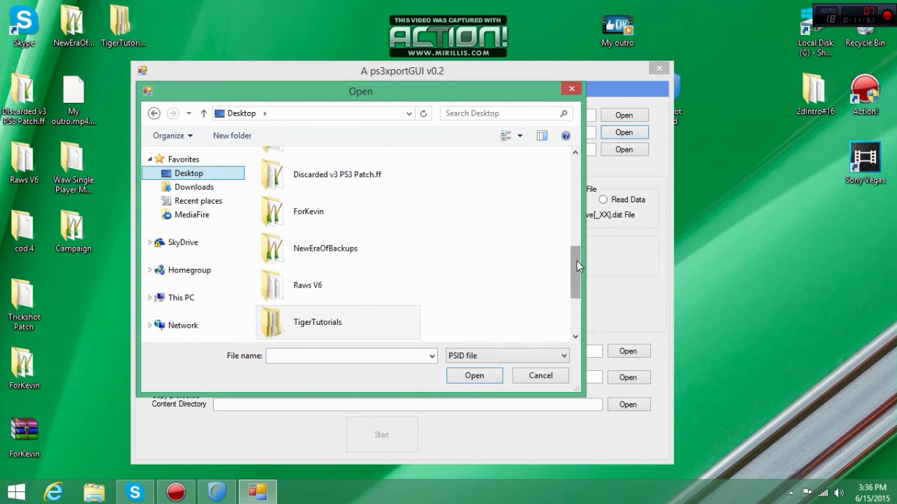
drag(578, 264, 577, 174)
scroll(423, 215, down, 1)
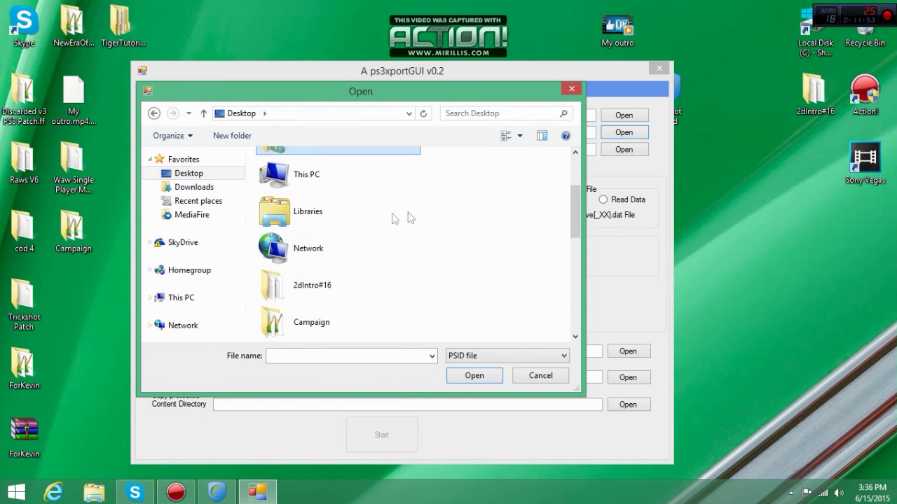
scroll(421, 218, up, 1)
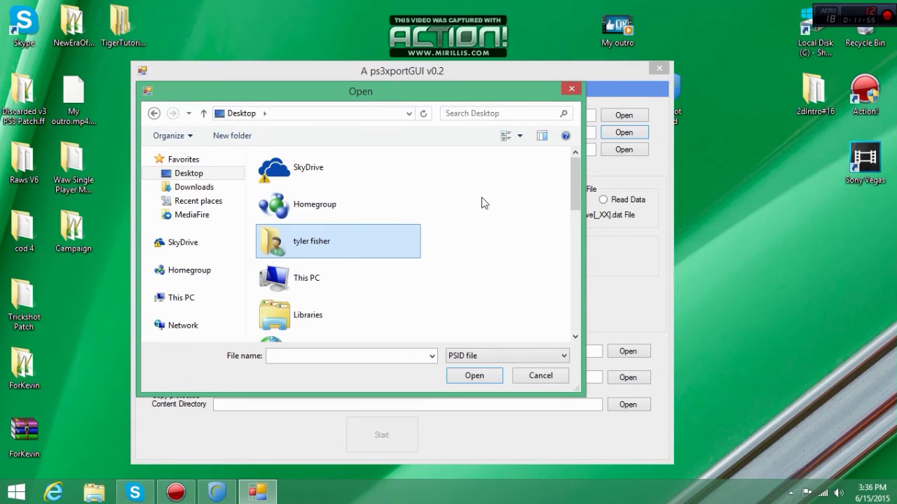
key(Return)
double_click(386, 173)
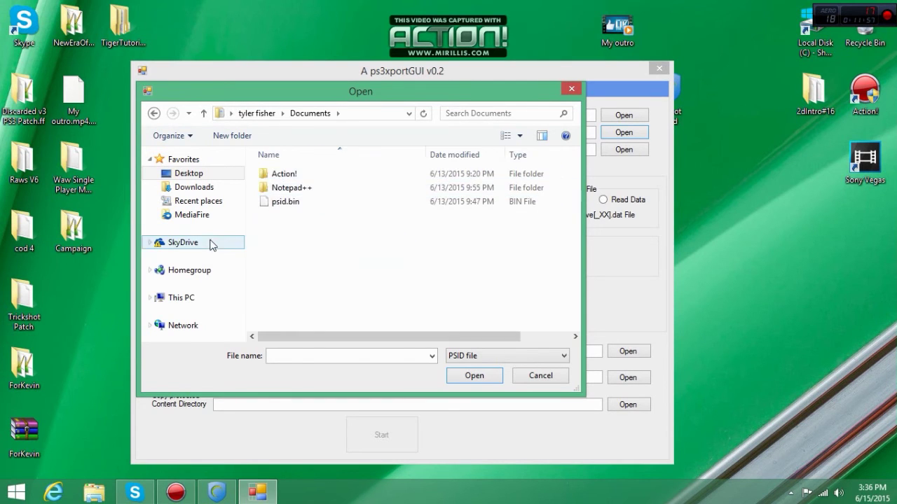
double_click(287, 202)
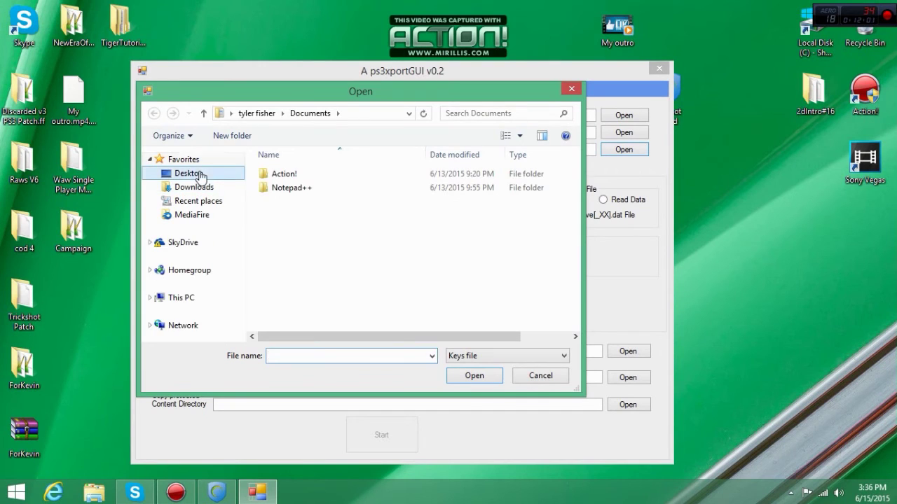
Load keys.conf from the TigerTutorials\PS3Xport folder on the desktop as the keys file.
click(199, 175)
scroll(350, 231, down, 5)
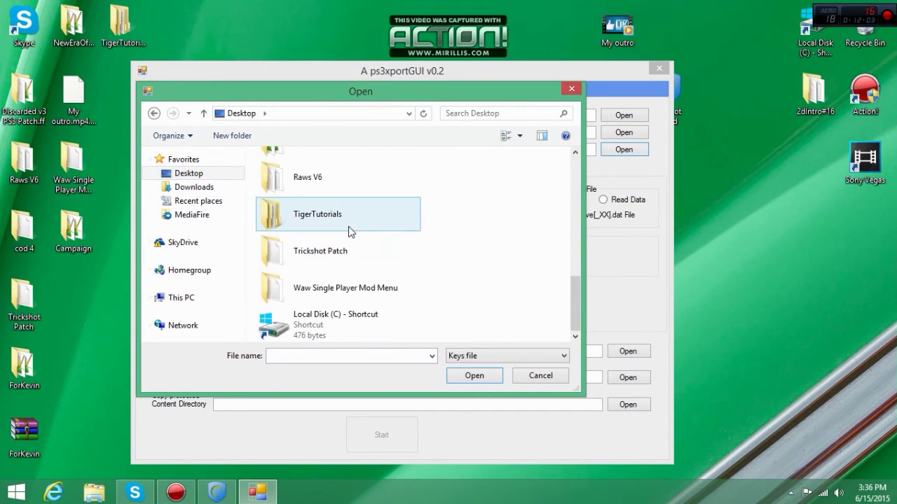
double_click(350, 231)
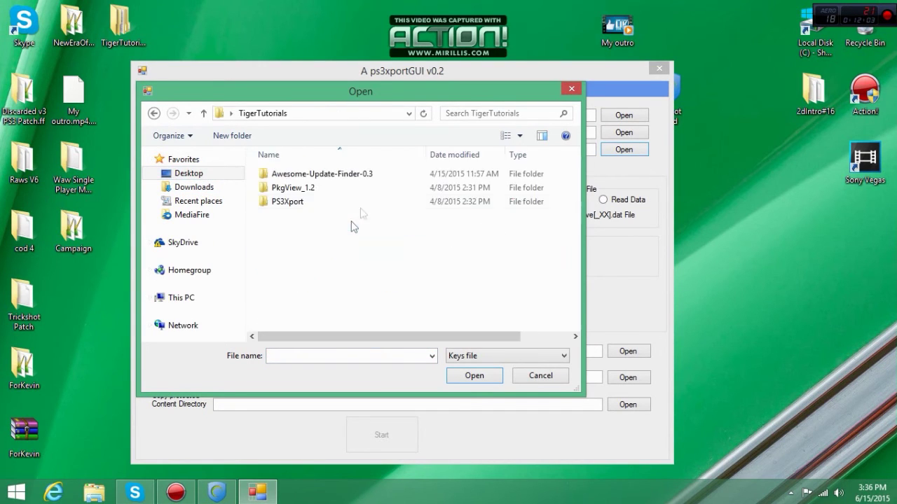
double_click(314, 201)
double_click(319, 178)
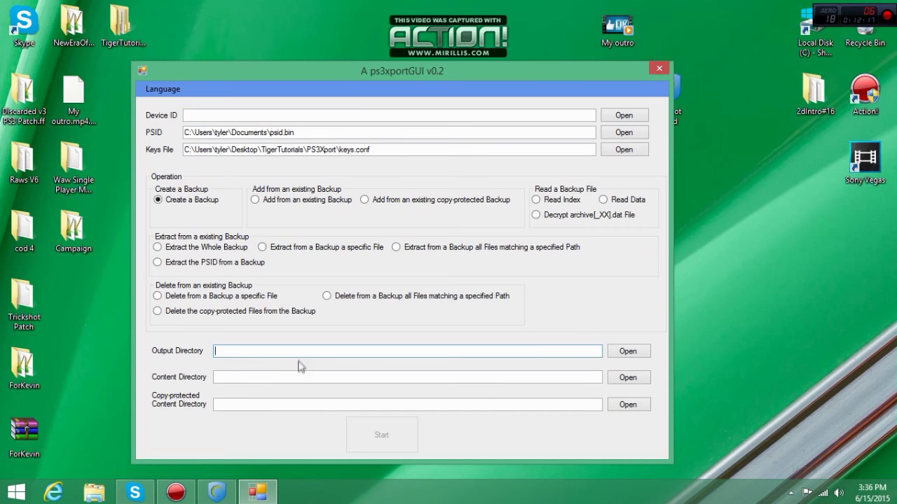
Browse for the output directory on Local Disk (D:), expanding PS3 and its EXPORT folder to reach BACKUP.
click(629, 352)
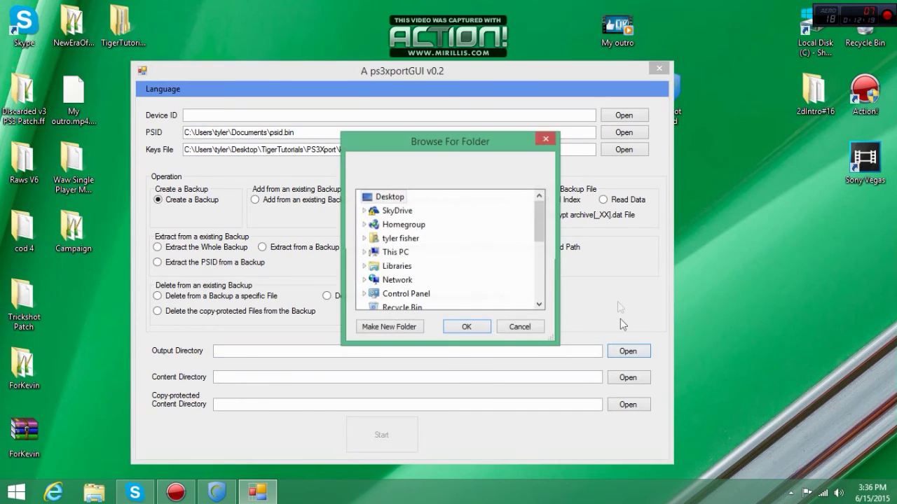
drag(542, 226, 537, 204)
click(390, 254)
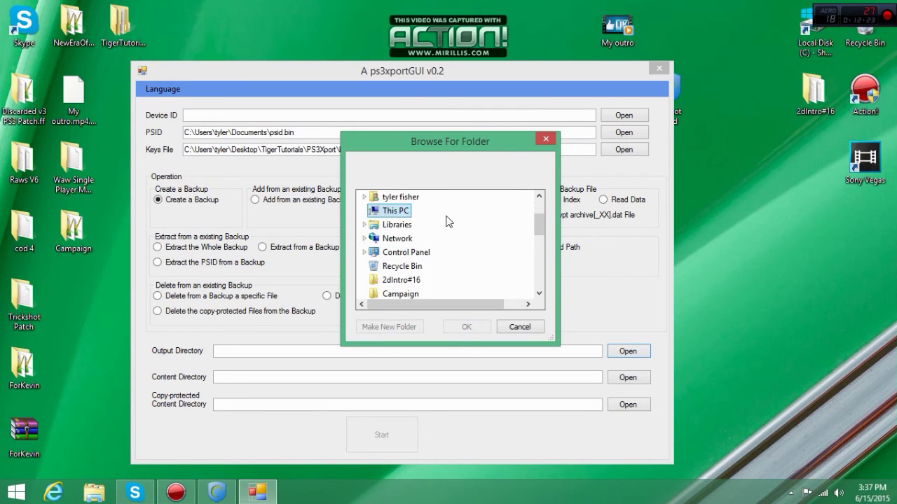
scroll(448, 238, down, 1)
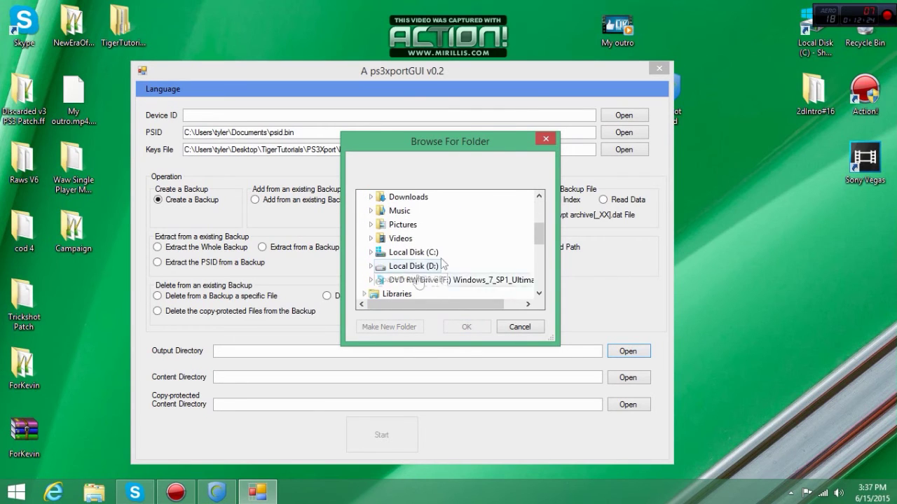
double_click(405, 266)
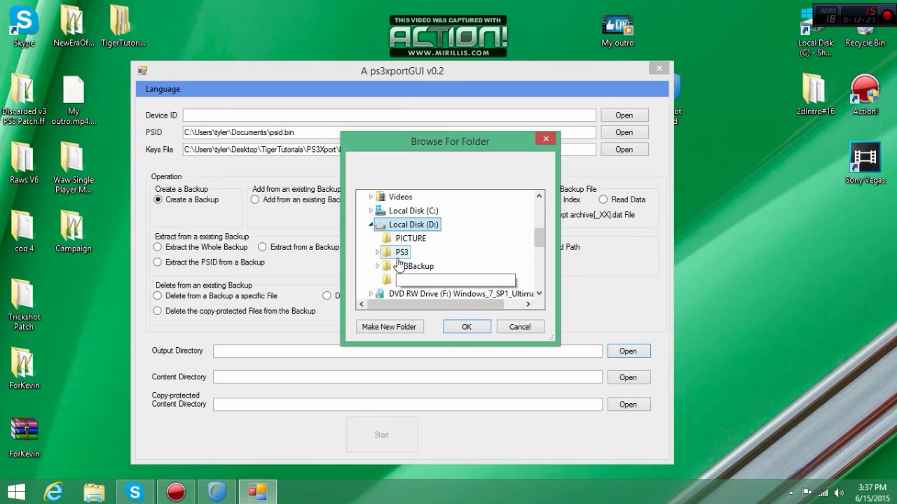
double_click(403, 252)
double_click(414, 210)
scroll(497, 230, up, 2)
scroll(498, 230, down, 1)
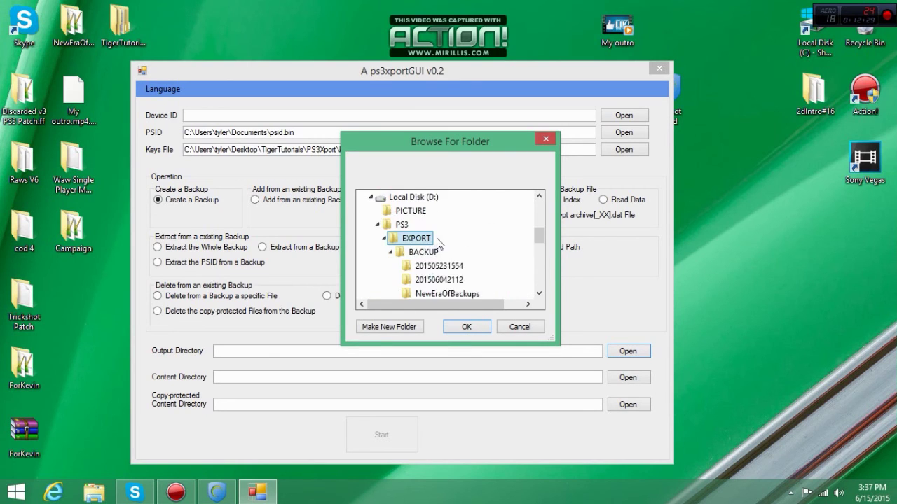
scroll(453, 262, down, 1)
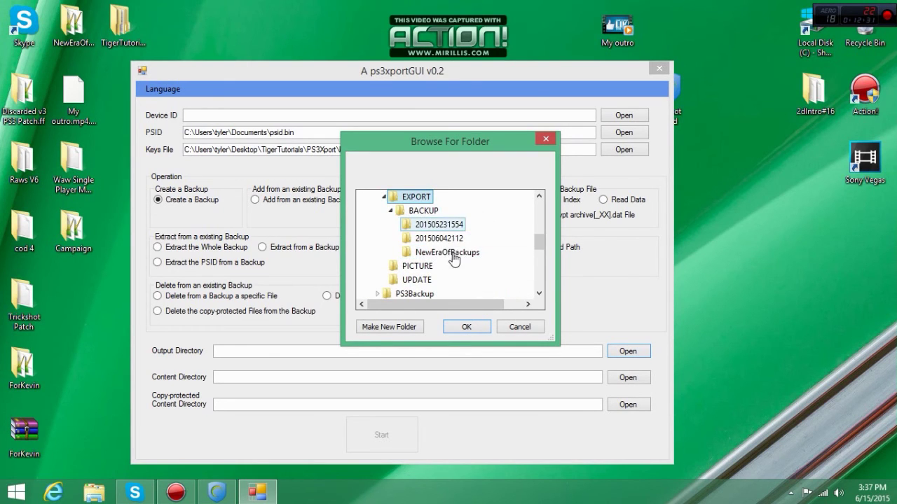
Create a new folder inside D:\PS3\EXPORT\BACKUP and set it as the output directory.
click(424, 211)
click(390, 327)
click(438, 253)
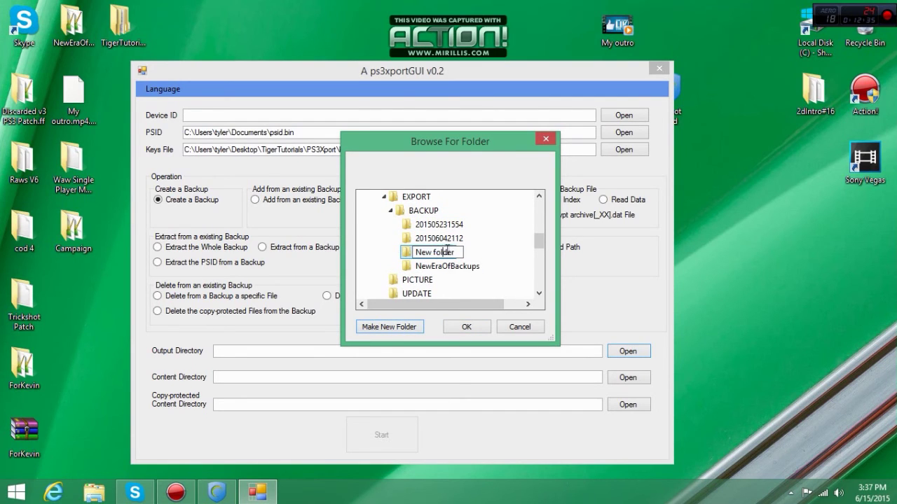
click(431, 252)
click(466, 327)
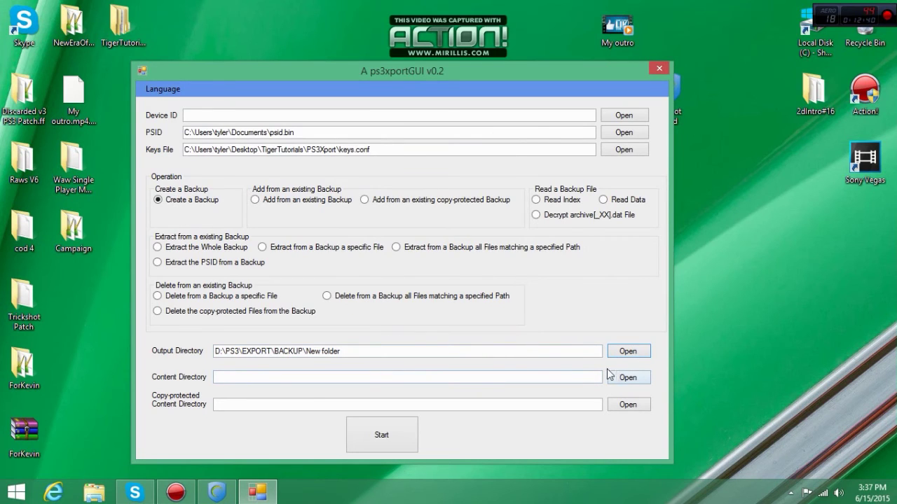
Rename the output folder in BACKUP to Newfolder, without a space, and set it again as the output directory.
click(322, 351)
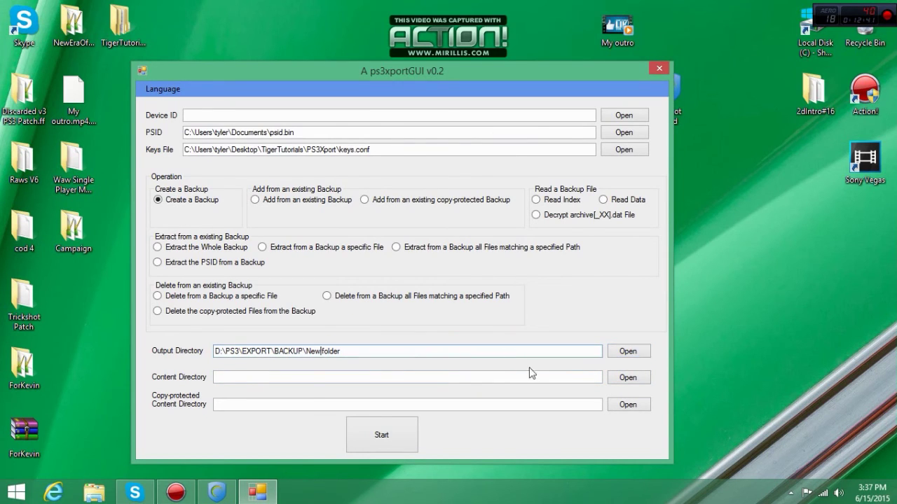
click(633, 351)
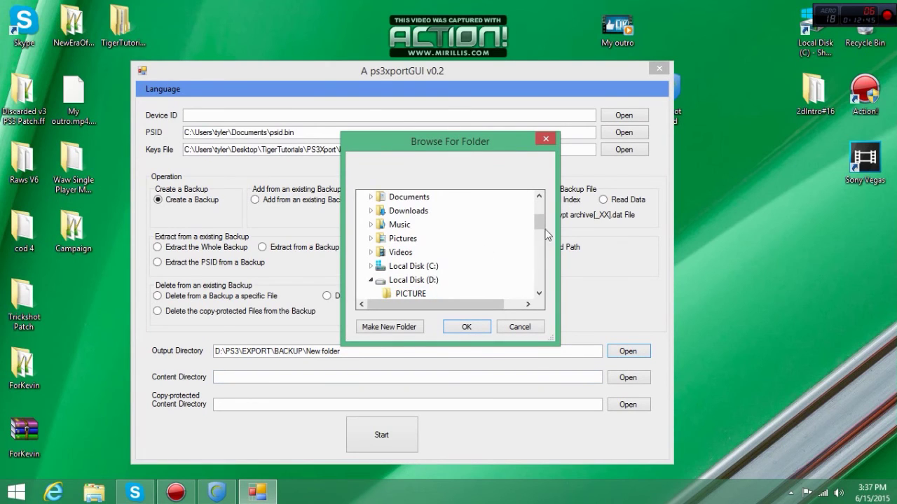
scroll(539, 293, down, 4)
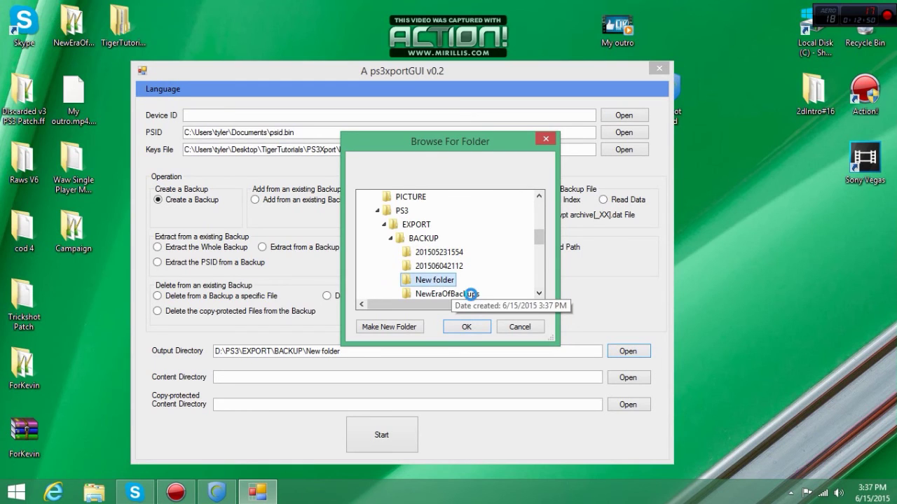
right_click(436, 280)
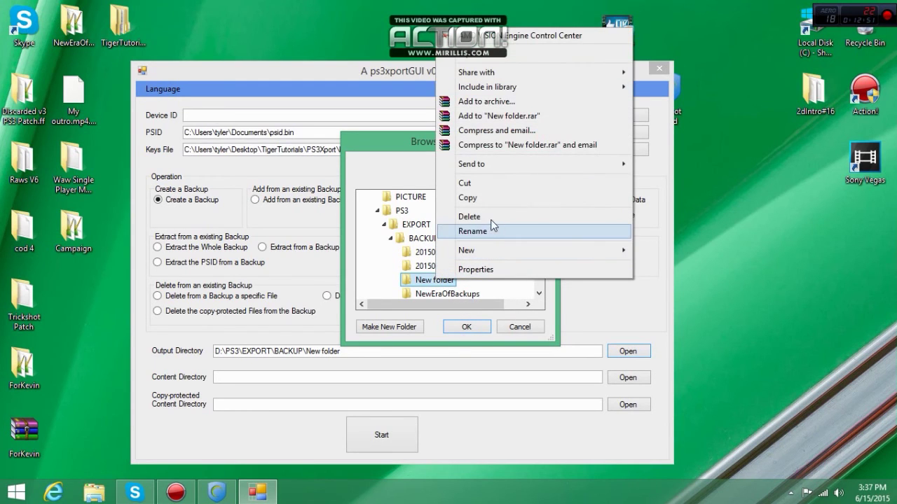
click(494, 231)
key(Right)
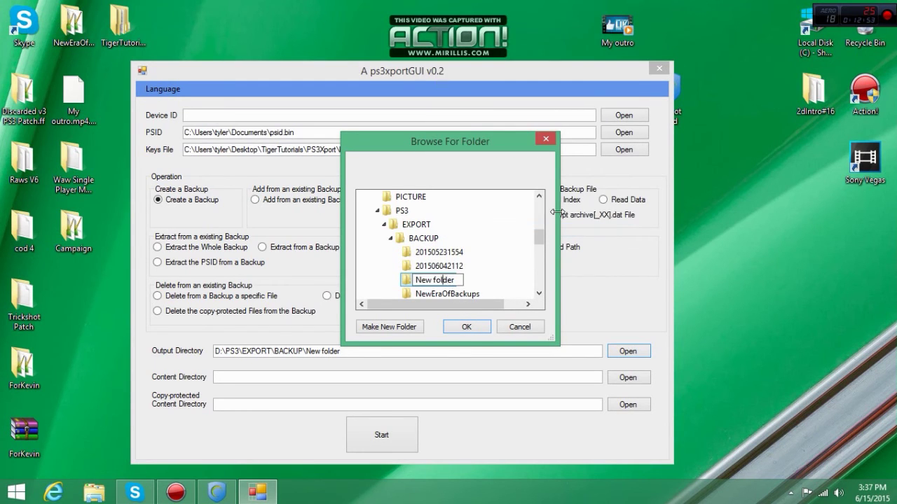
key(Return)
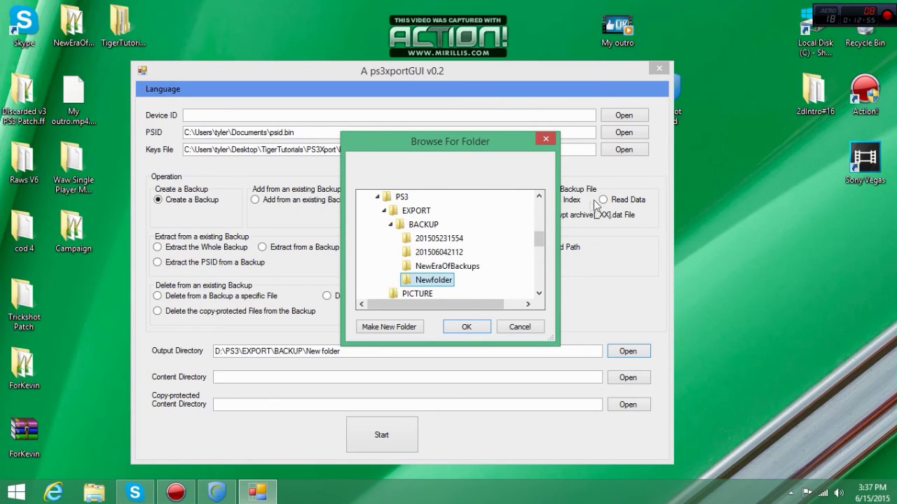
scroll(595, 204, up, 2)
scroll(499, 265, down, 4)
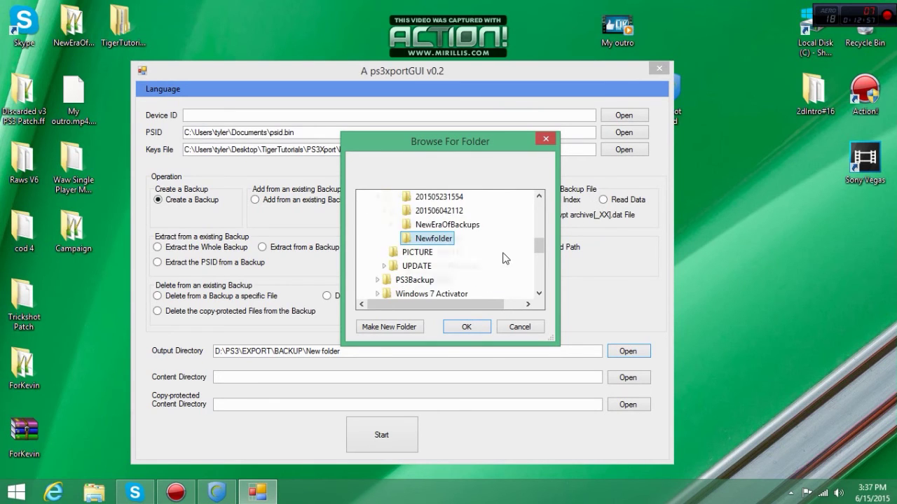
click(466, 326)
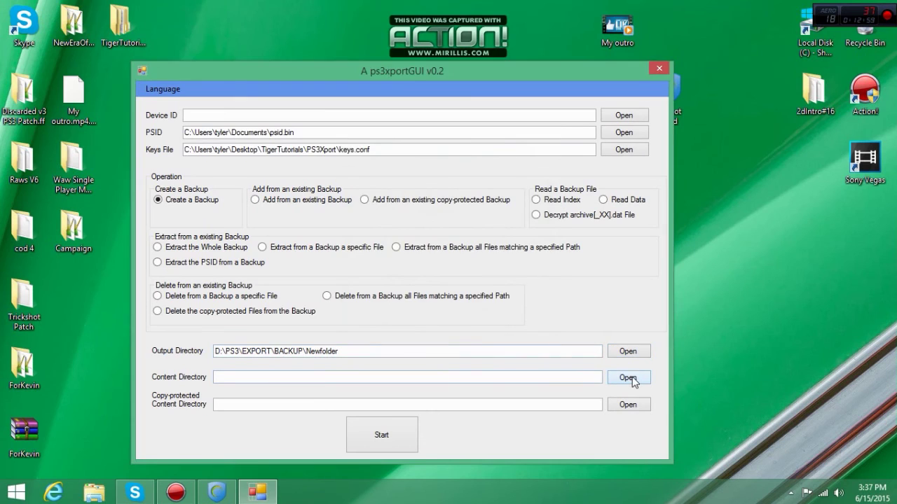
Set the content directory to the ModdedBackup folder on Local Disk (C:).
click(628, 378)
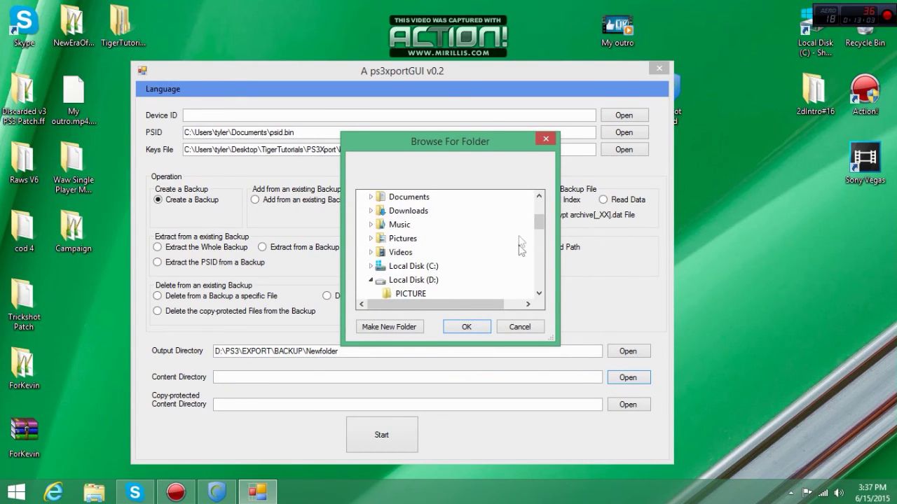
double_click(406, 266)
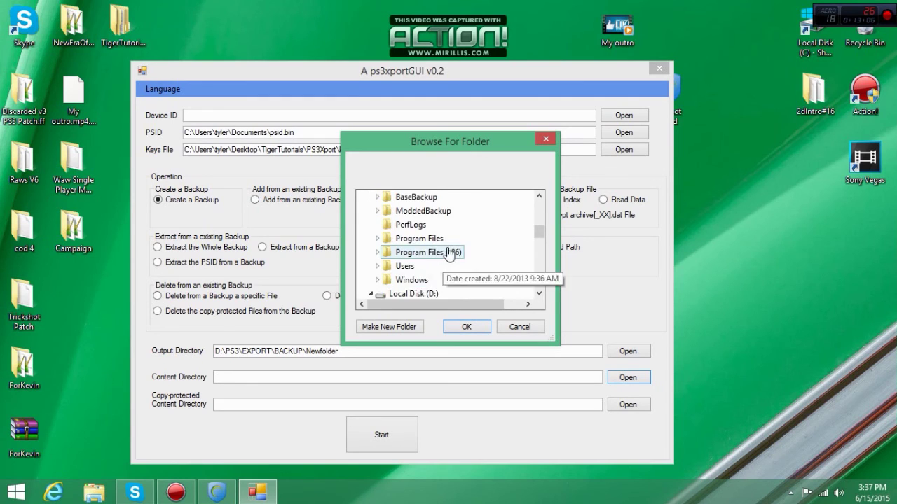
scroll(452, 246, up, 1)
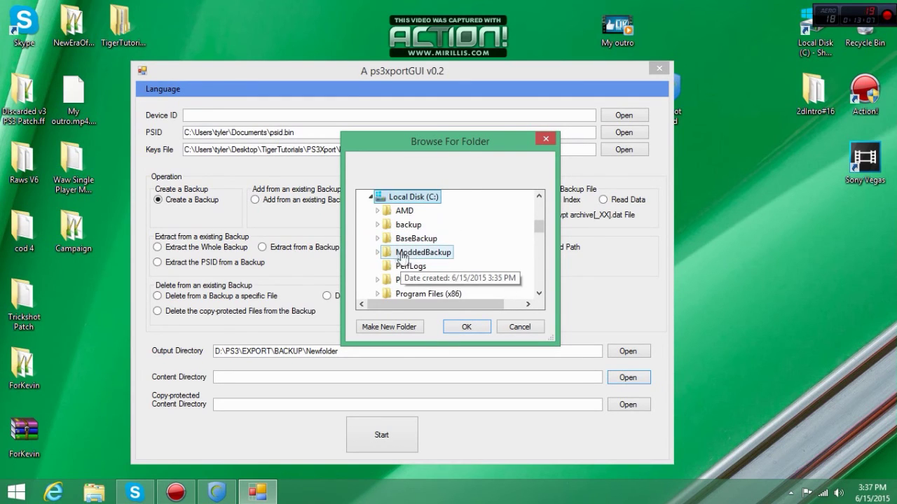
double_click(423, 253)
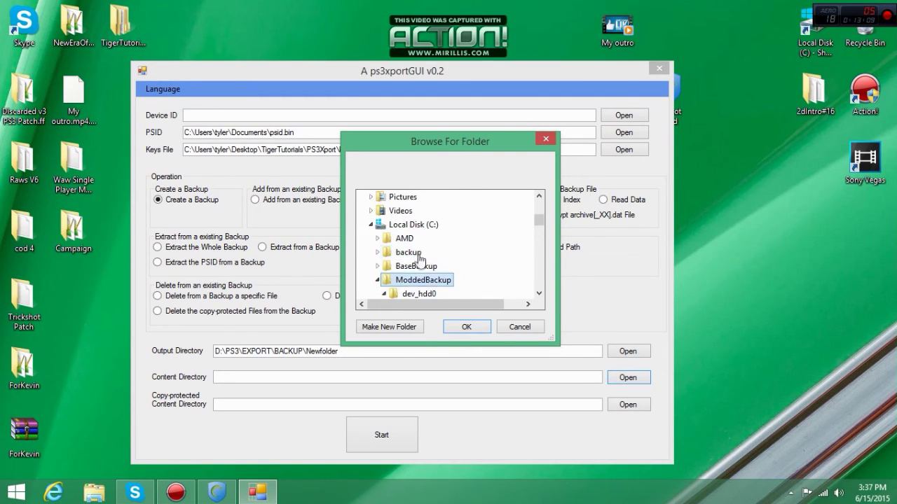
click(468, 327)
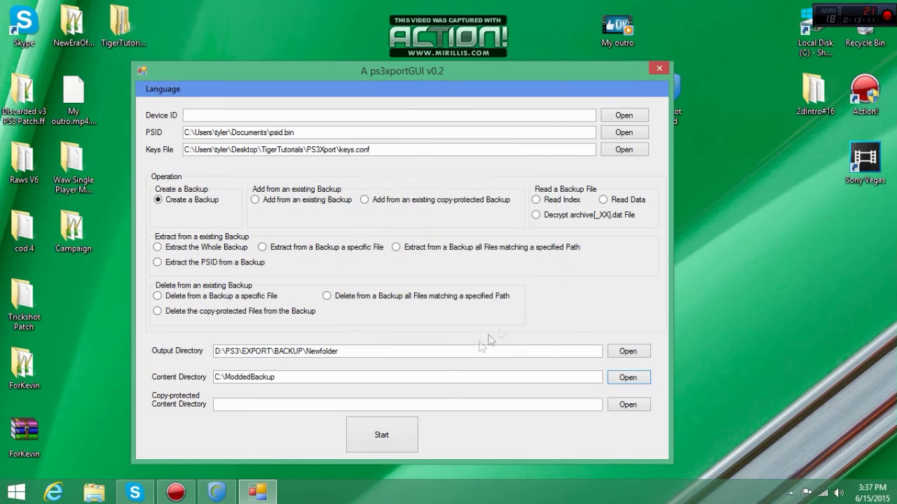
Start creating the backup and agree to delete the existing Newfolder output directory.
click(387, 432)
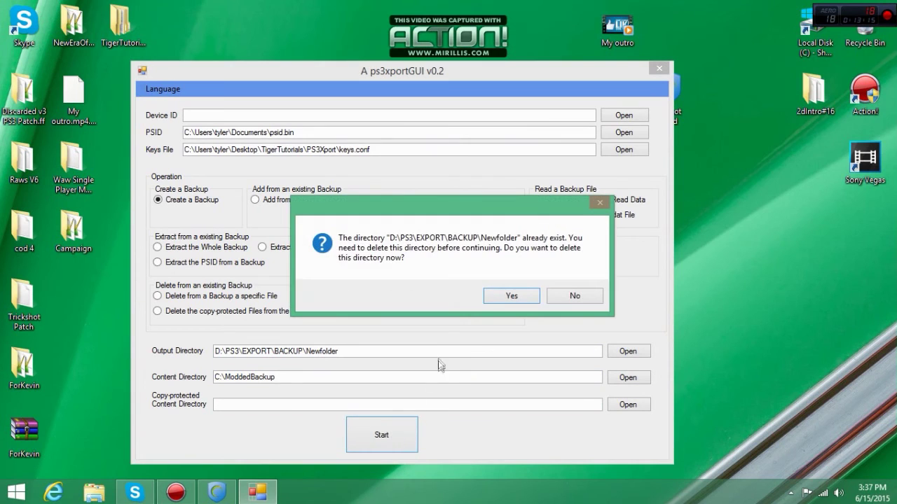
click(507, 296)
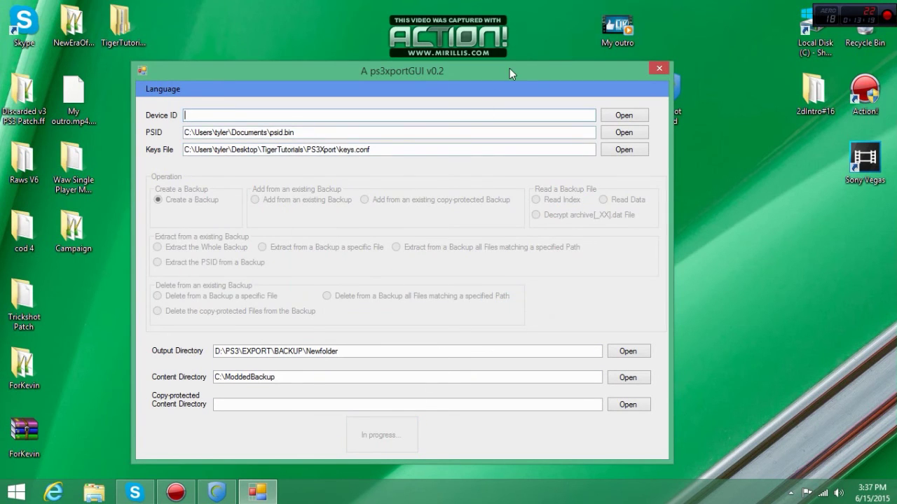
drag(509, 68, 419, 36)
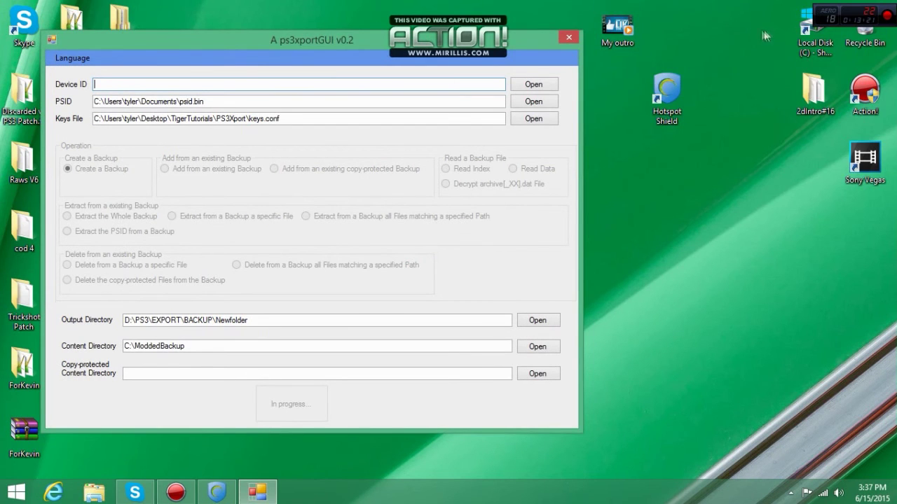
Open D:\PS3\EXPORT\BACKUP\Newfolder in a file window to check the generated backup files.
double_click(812, 35)
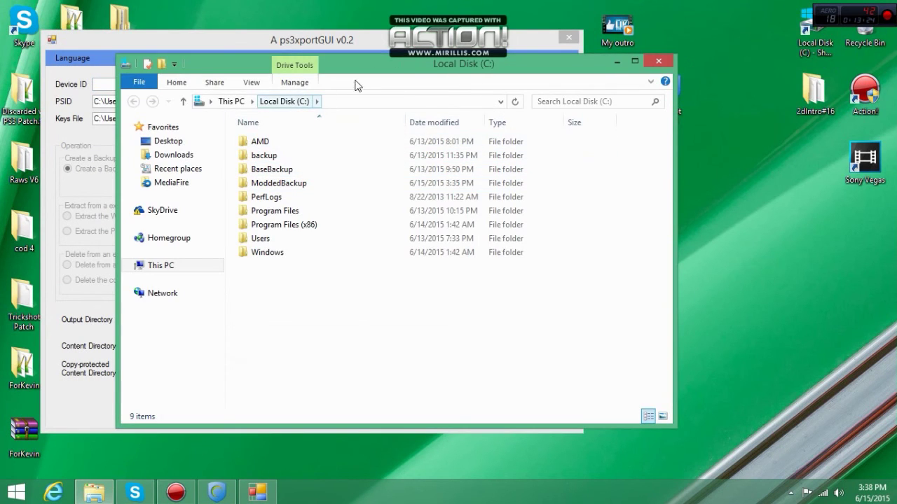
drag(378, 75, 626, 114)
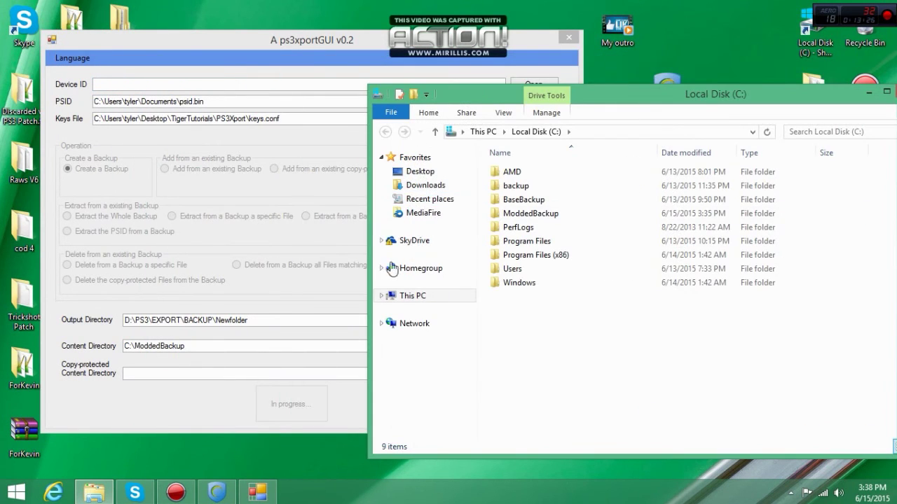
click(407, 295)
click(585, 198)
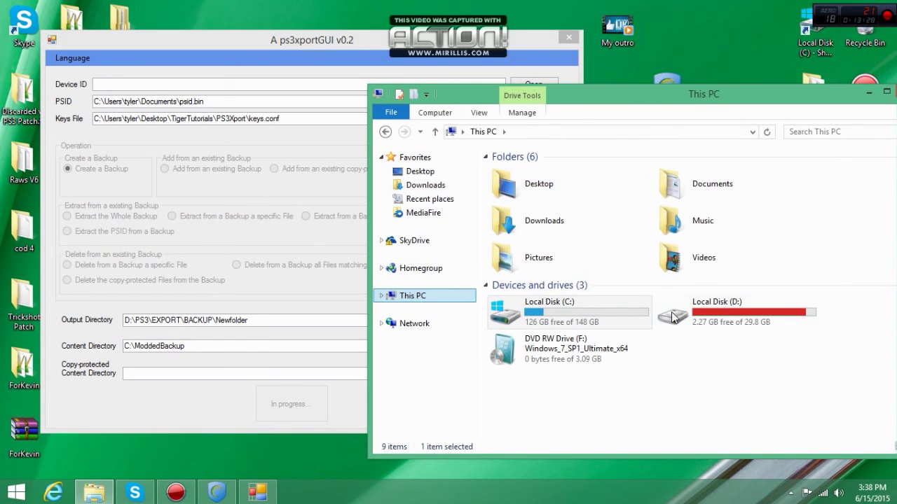
double_click(731, 300)
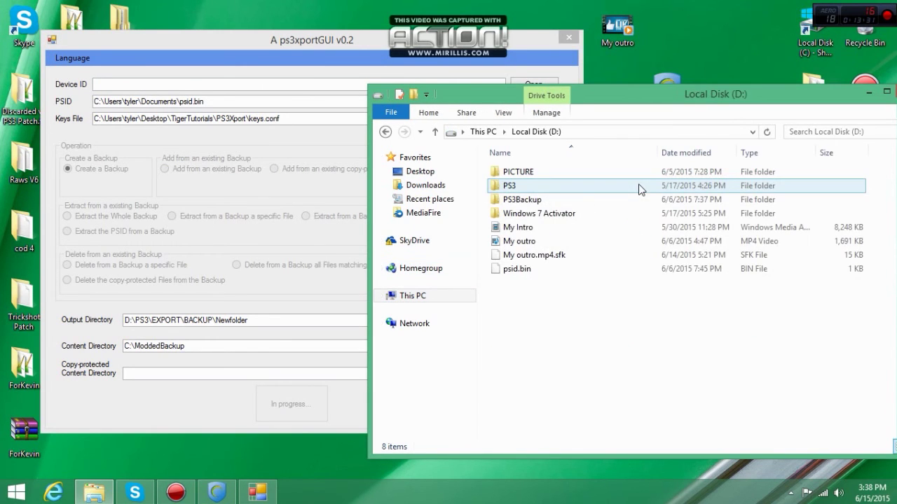
double_click(635, 186)
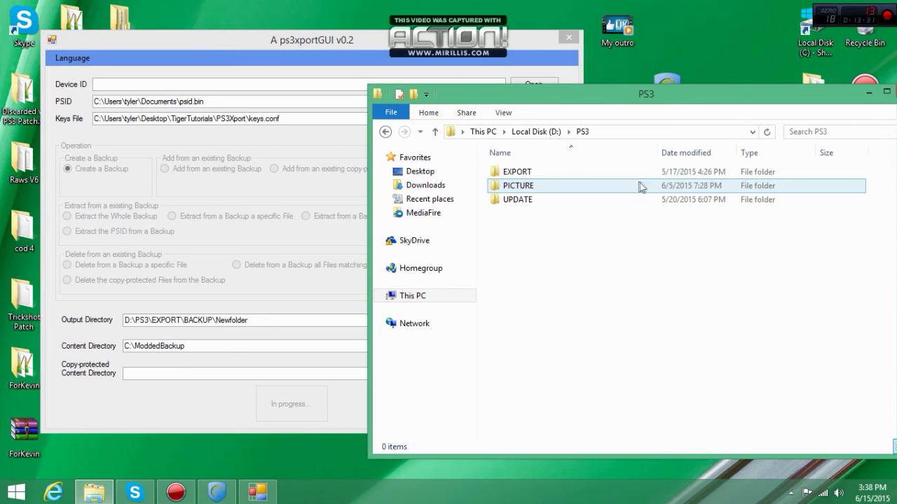
double_click(651, 172)
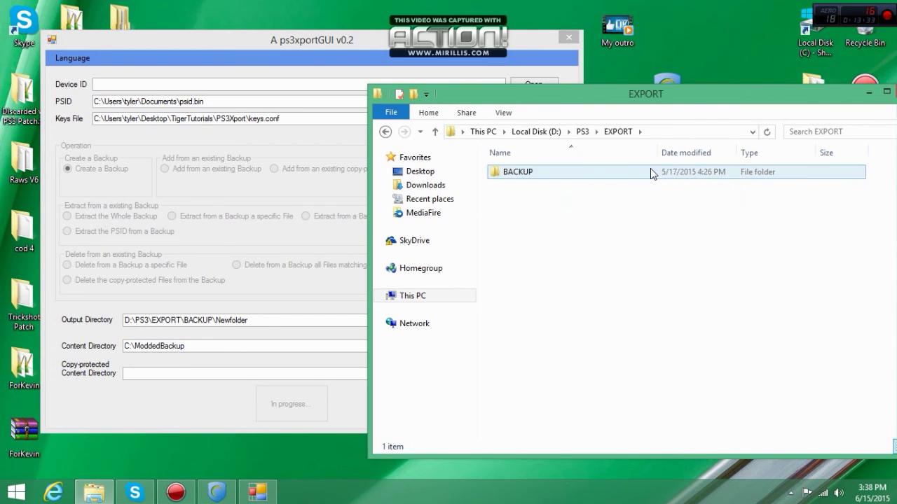
double_click(651, 172)
double_click(579, 213)
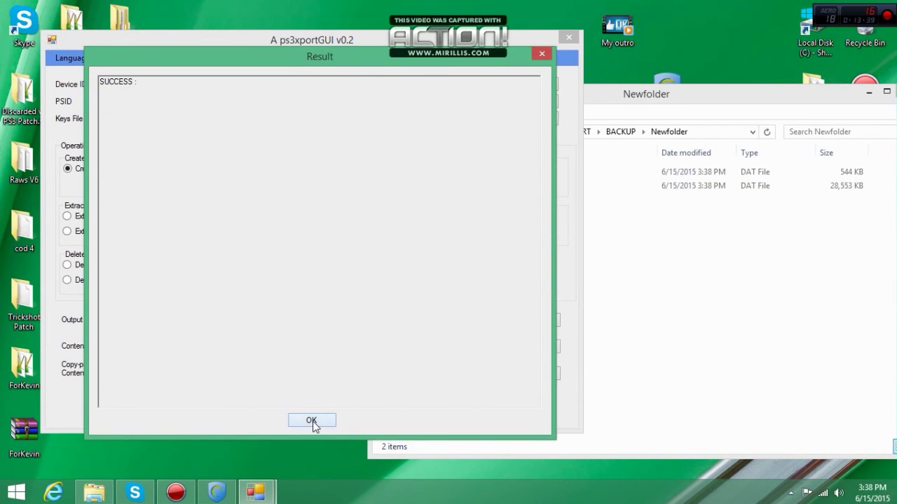
Dismiss the backup result, then close the backup tool and the Newfolder window.
click(313, 421)
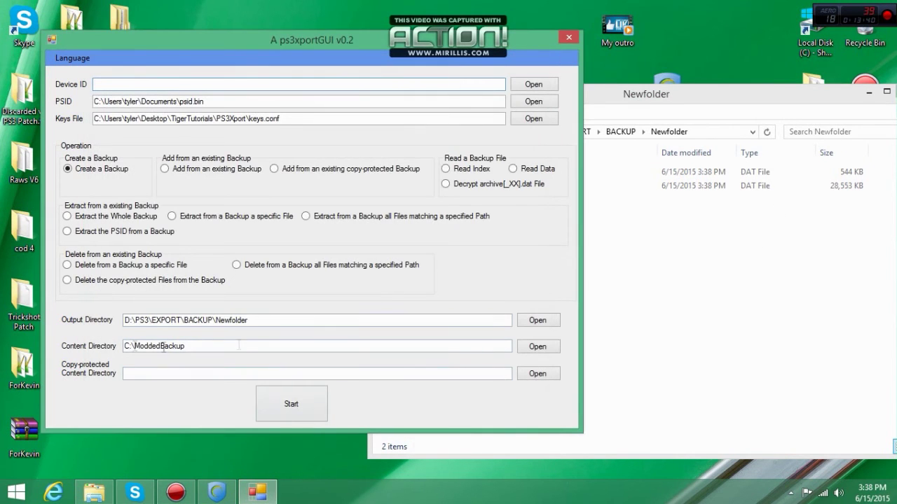
click(572, 38)
double_click(667, 90)
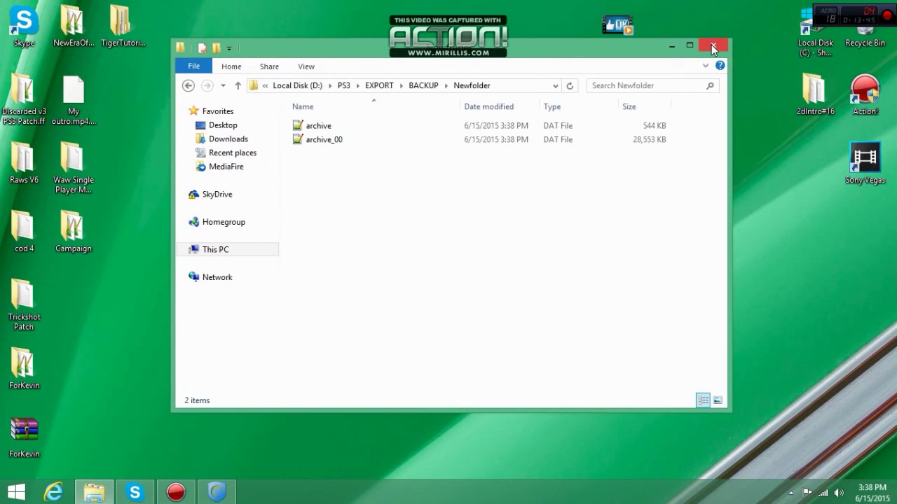
click(711, 44)
click(168, 494)
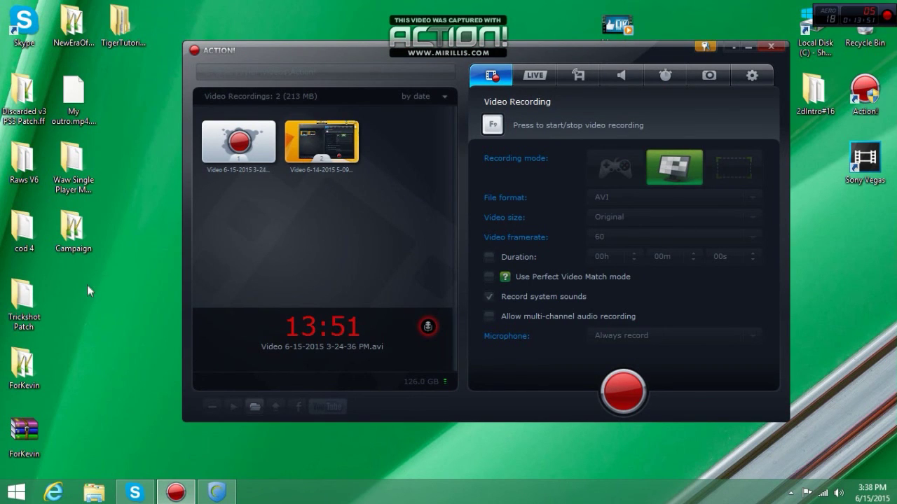
drag(170, 7, 50, 448)
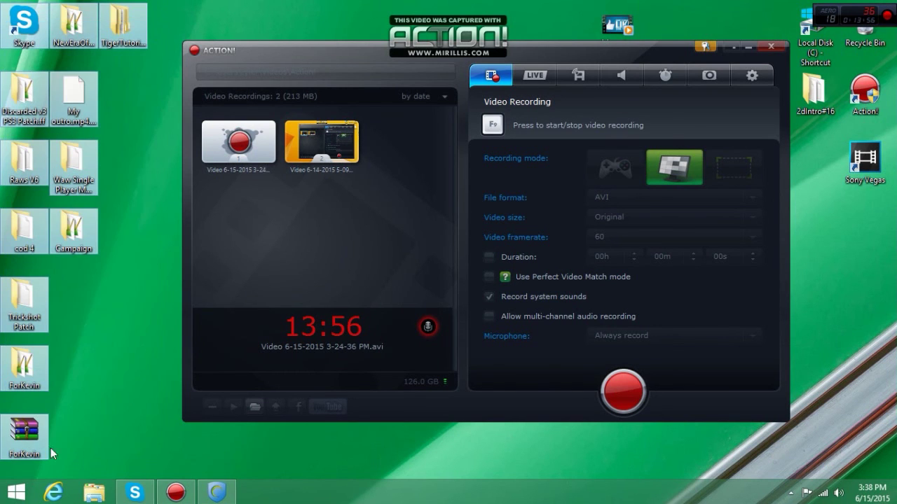
click(85, 409)
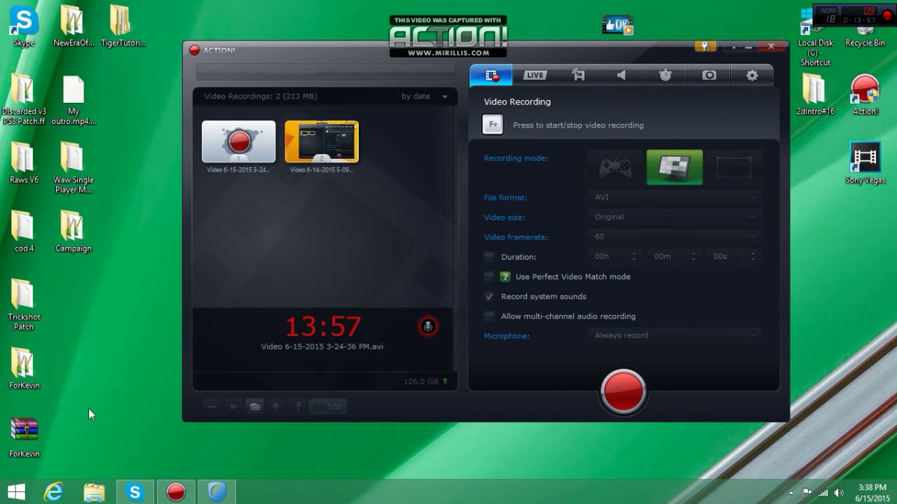